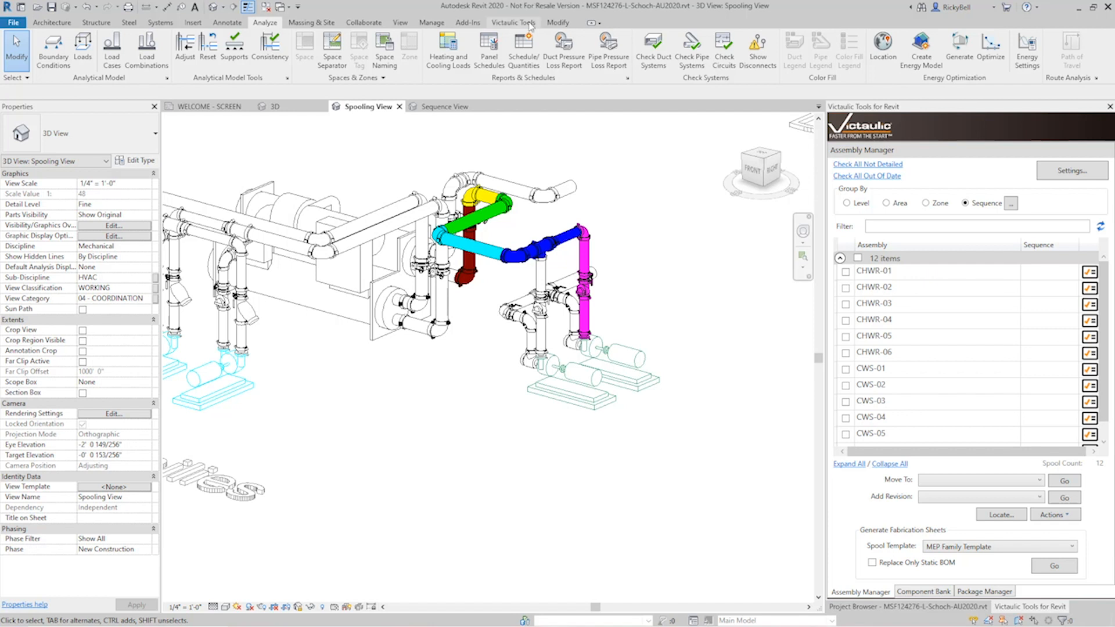
Show the Victaulic Tools ribbon and its Project Maintenance dropdown
click(526, 22)
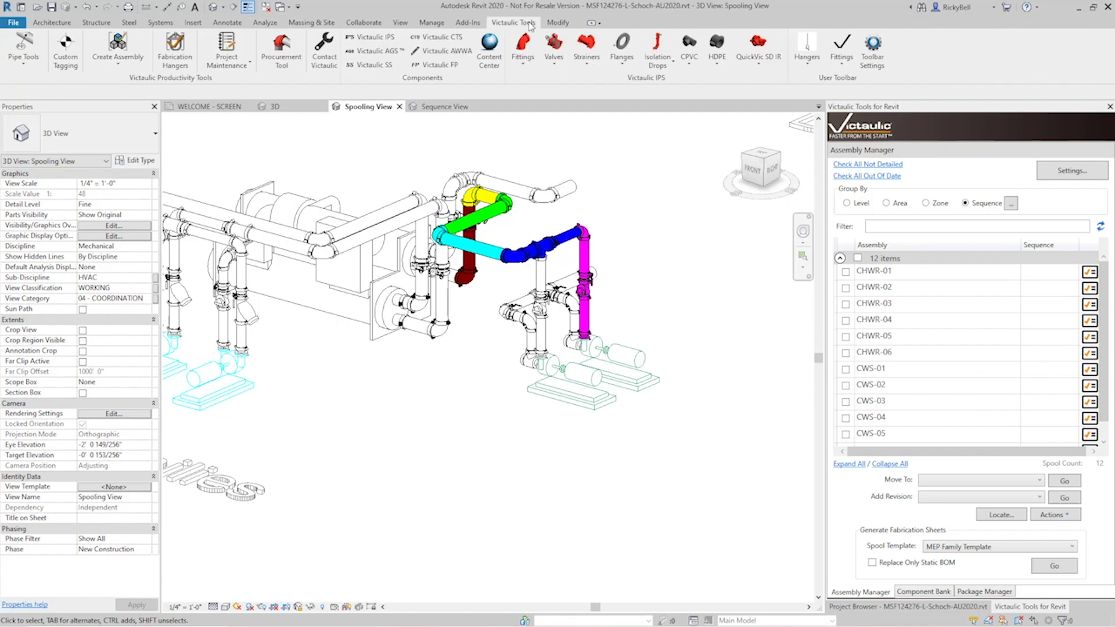
click(248, 68)
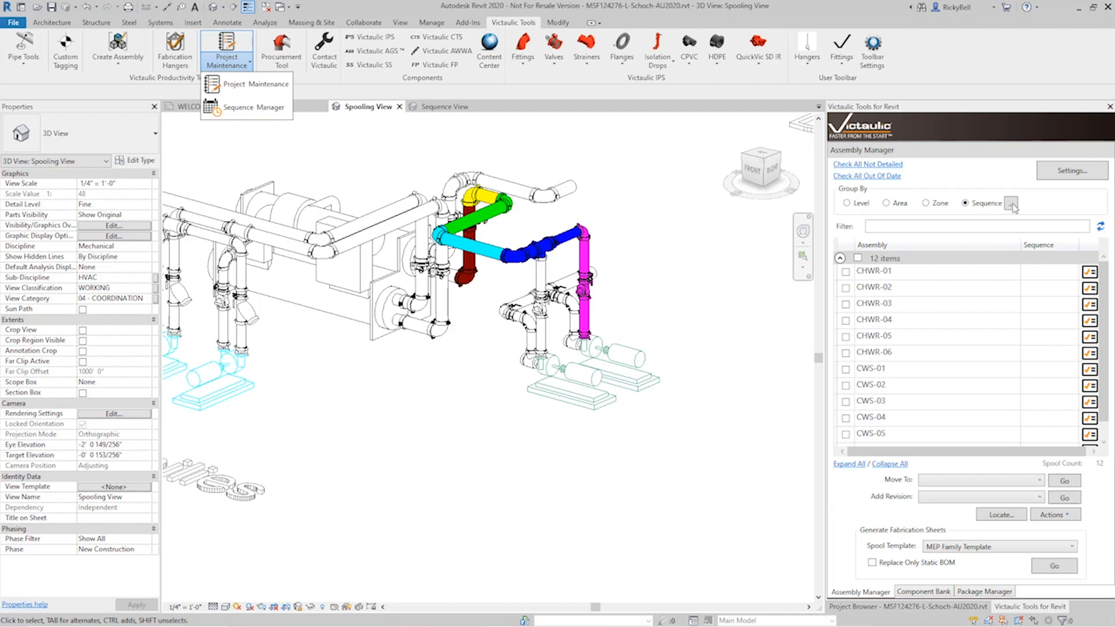
In Sequence Manager, add Sequence 1 with material on-site date 09/03/2019 and expand its details
click(251, 111)
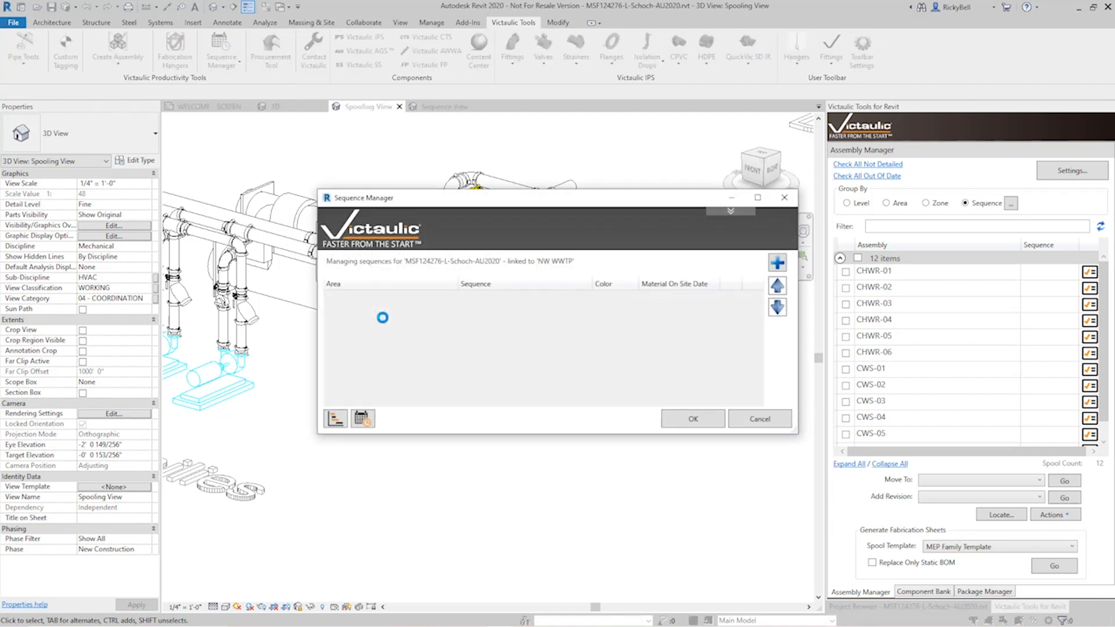
click(777, 263)
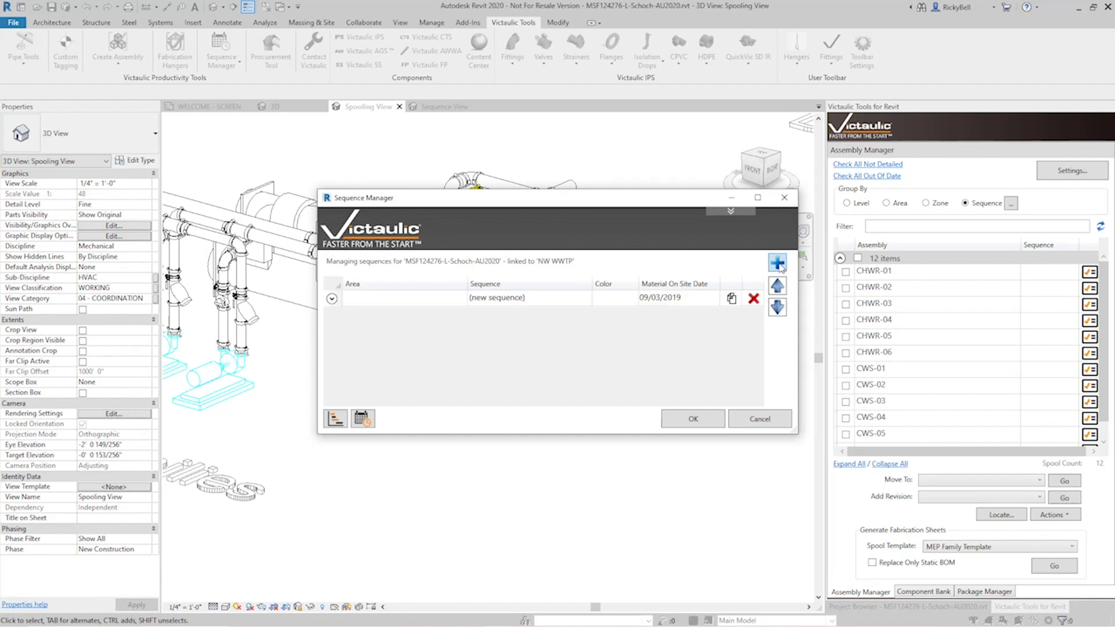
click(537, 302)
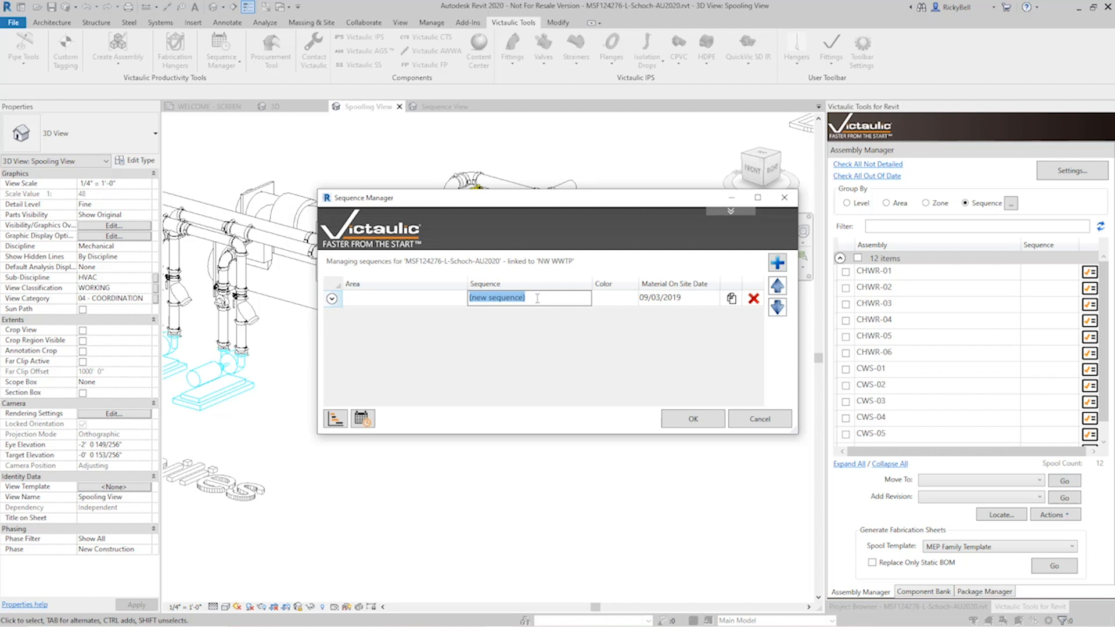
text(Sequence 1)
click(687, 304)
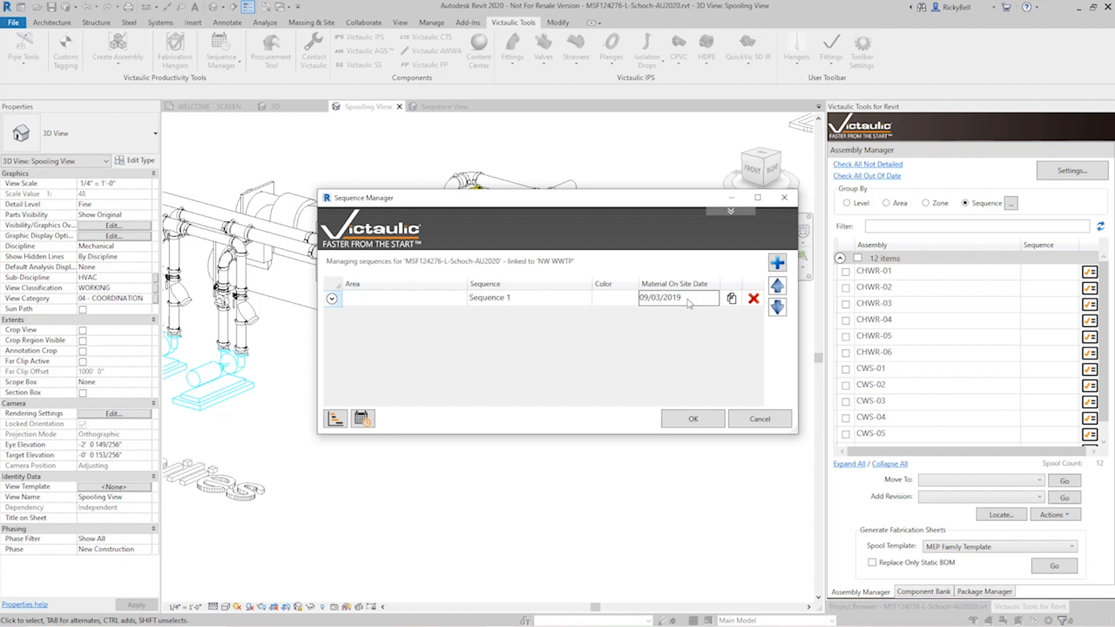
click(343, 325)
click(331, 299)
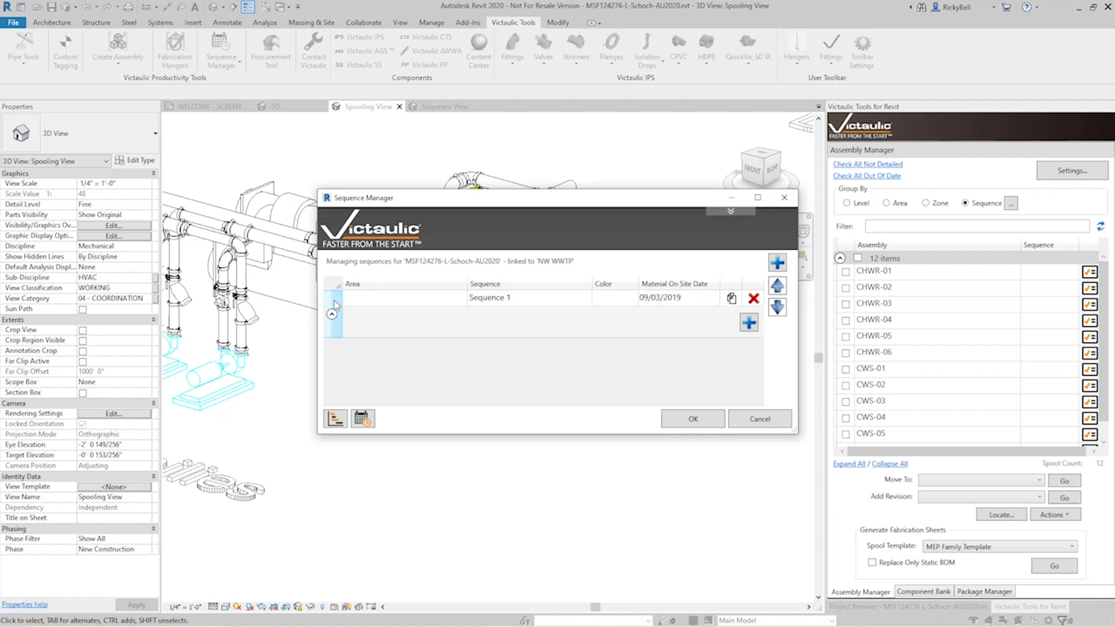
Add Drawing Completion, Material To Fabrication and Pipe To Fabrication milestones (9/3/2019) to Sequence 1
click(751, 324)
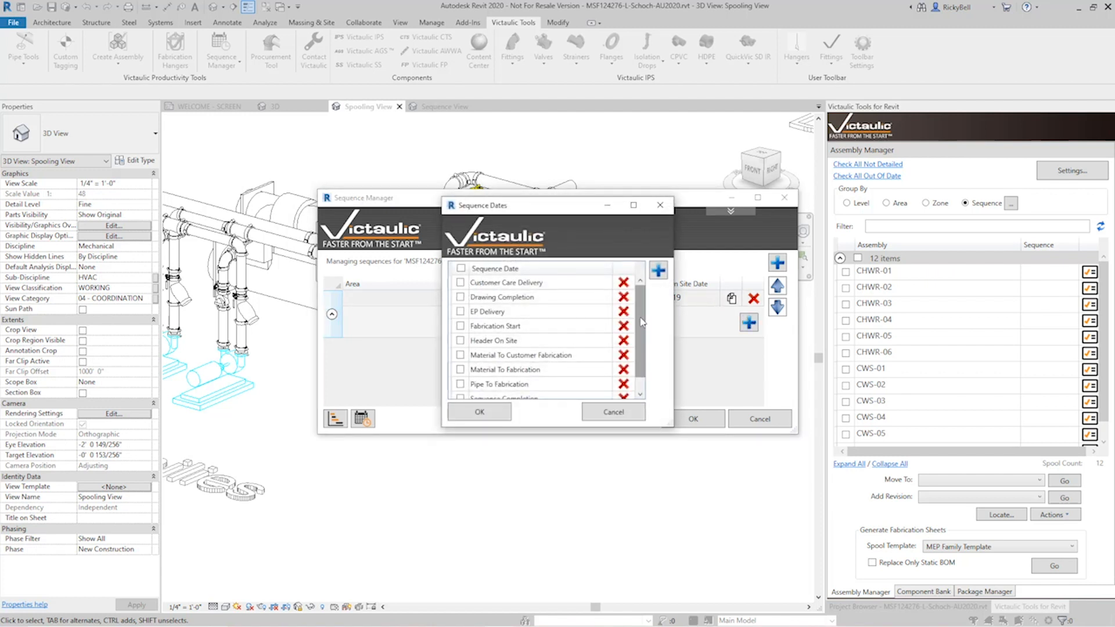
scroll(637, 331, down, 2)
drag(638, 338, 646, 321)
click(460, 297)
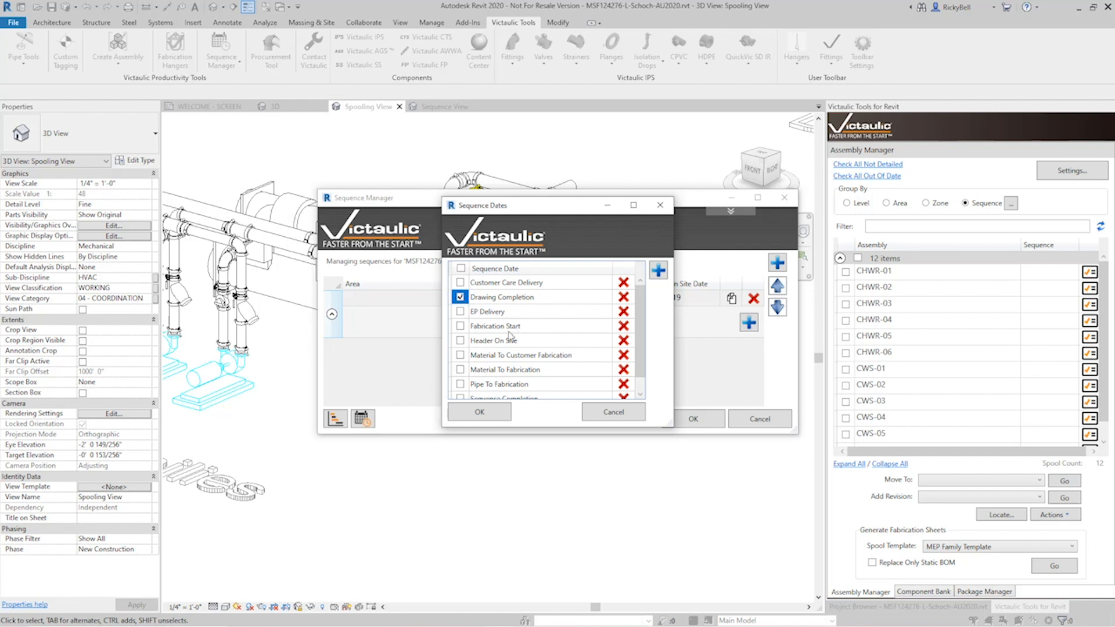
click(461, 369)
click(461, 384)
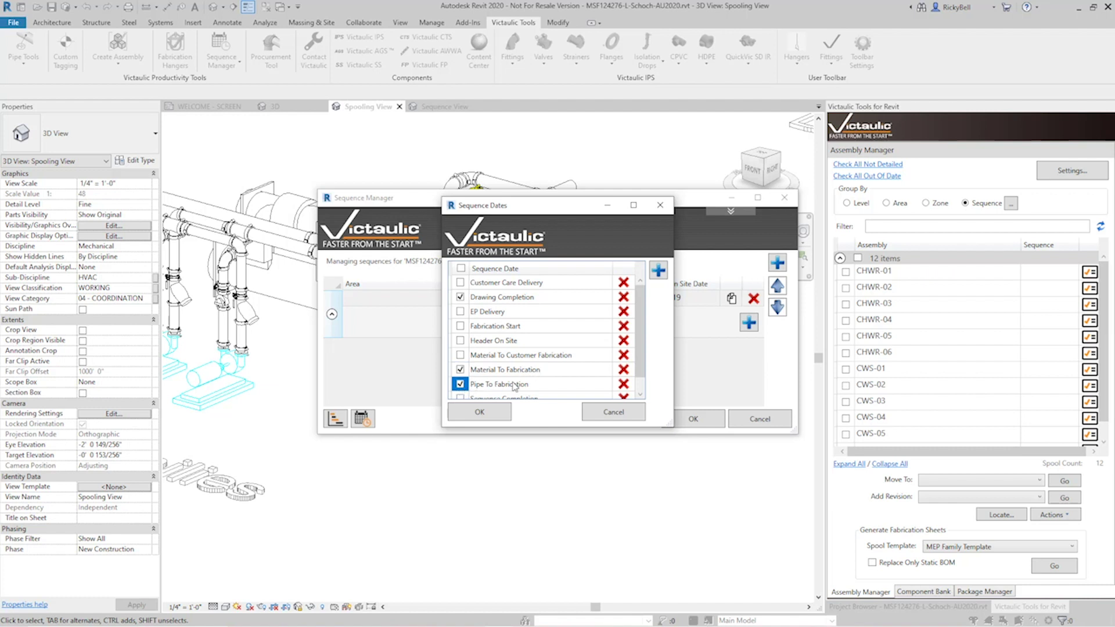
click(484, 414)
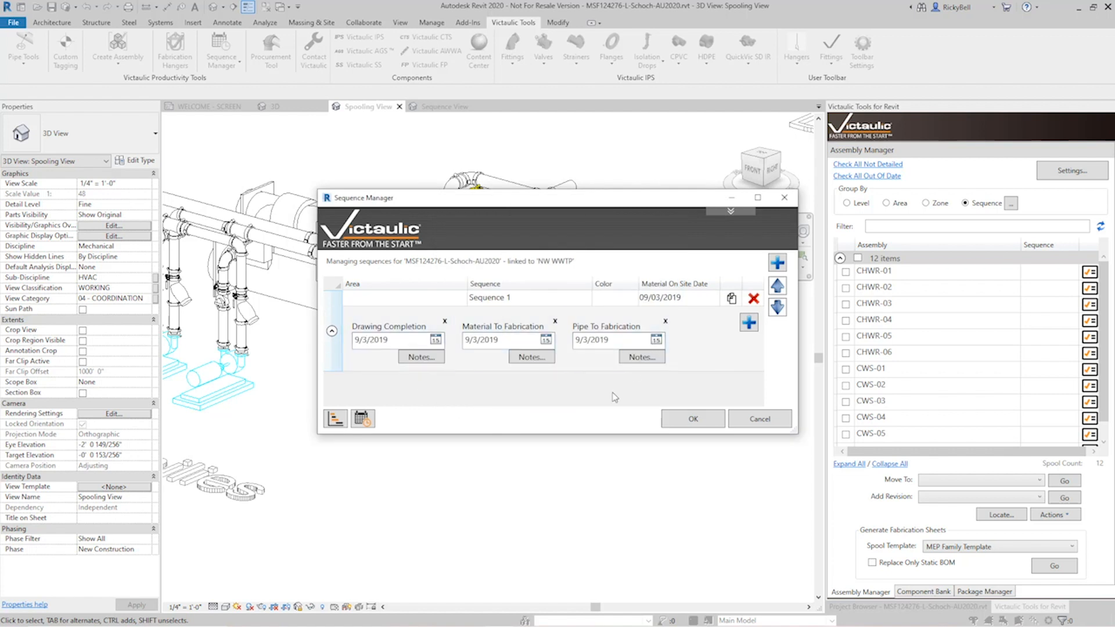
click(436, 340)
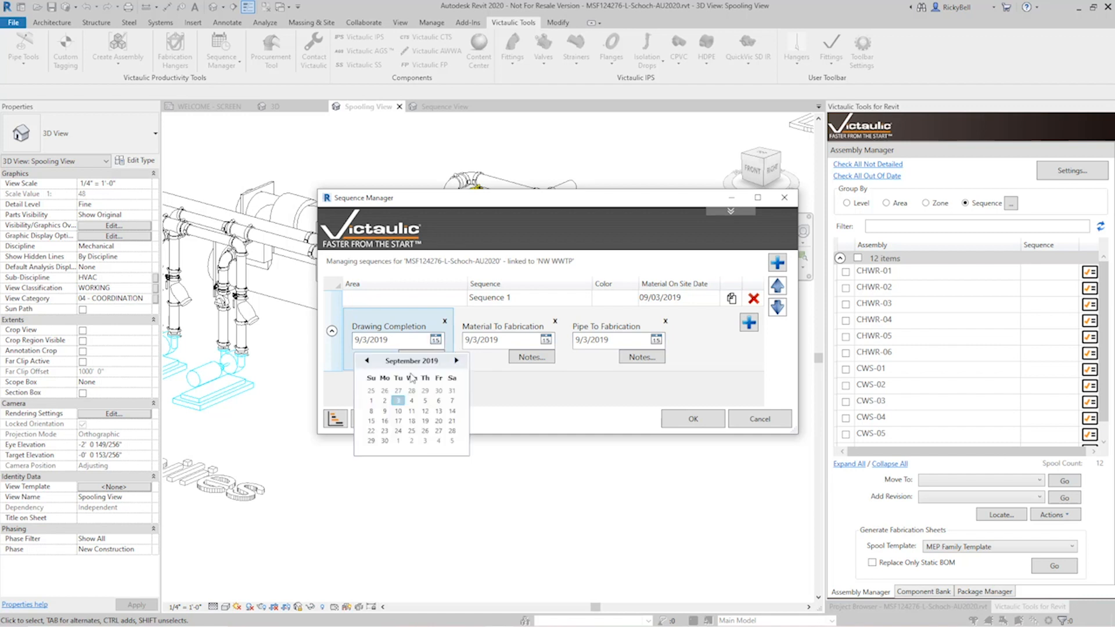
Set Drawing Completion to 9/30/2019 and both fabrication milestones to 10/15/2019
click(384, 441)
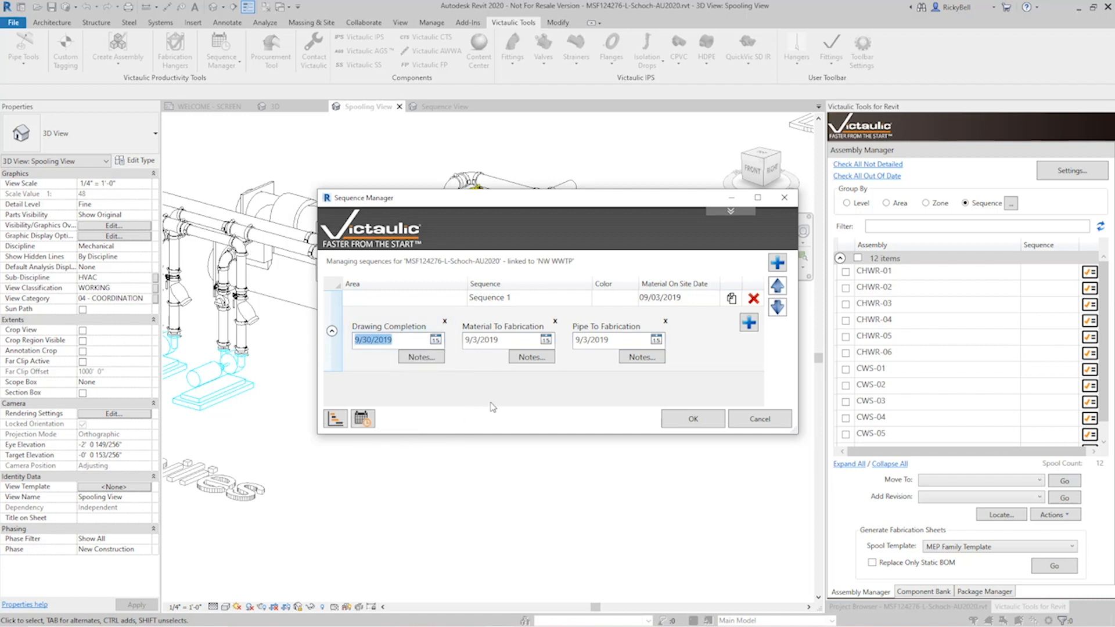
click(546, 340)
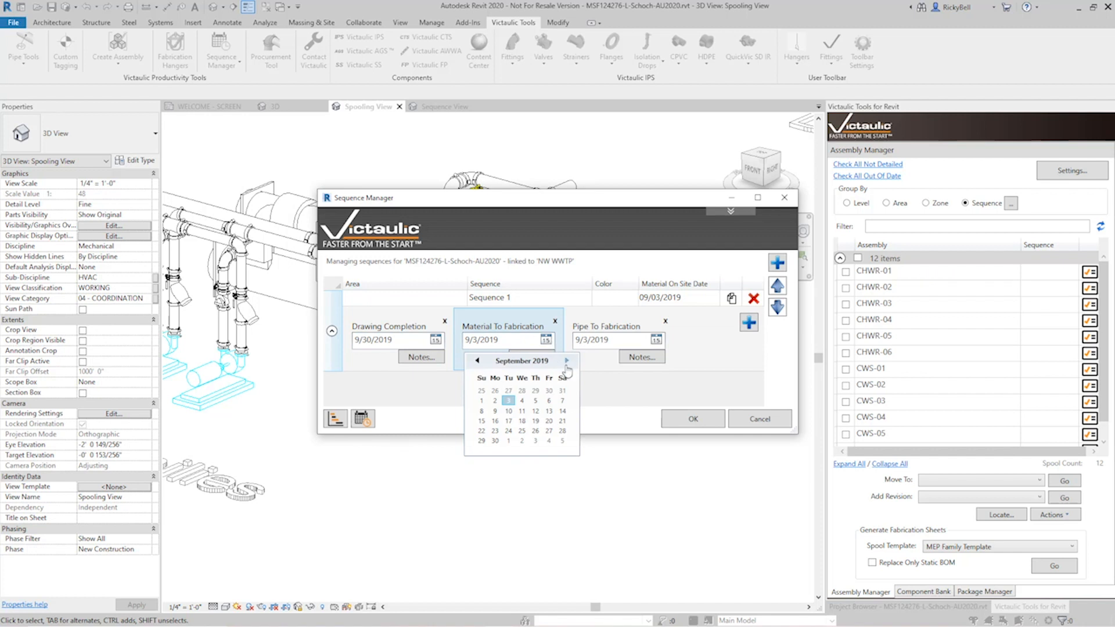
click(566, 361)
click(509, 410)
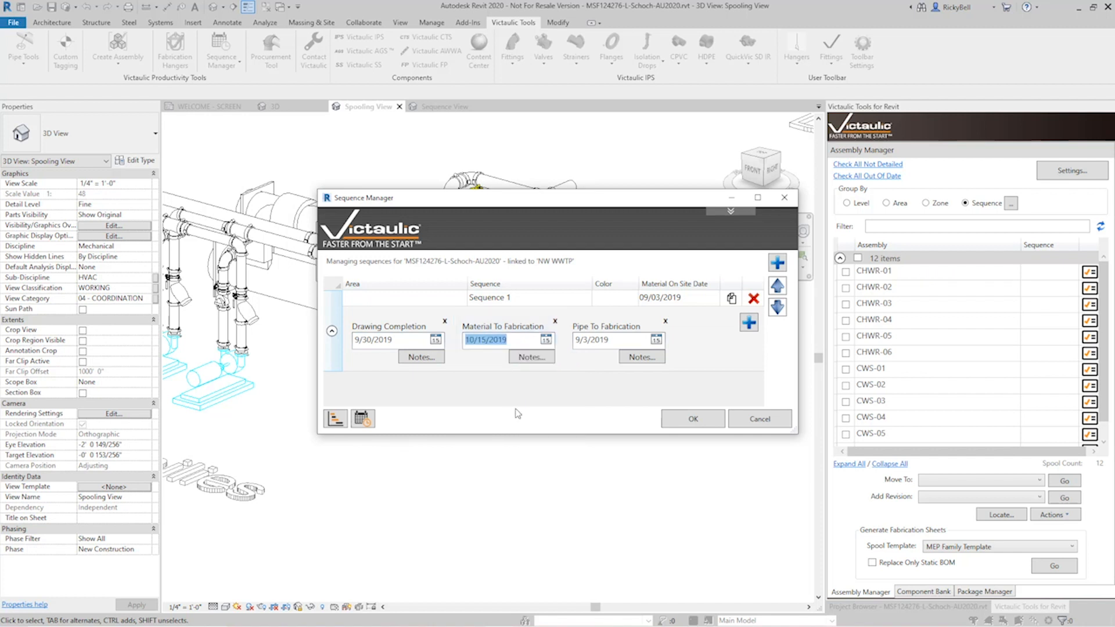
click(656, 340)
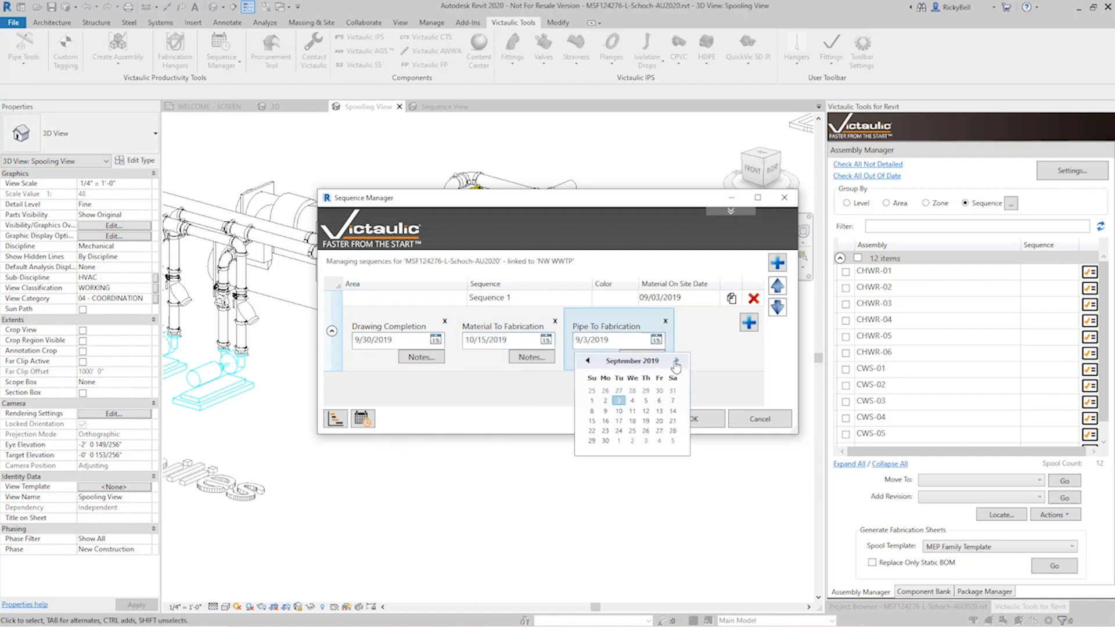
click(677, 360)
click(618, 409)
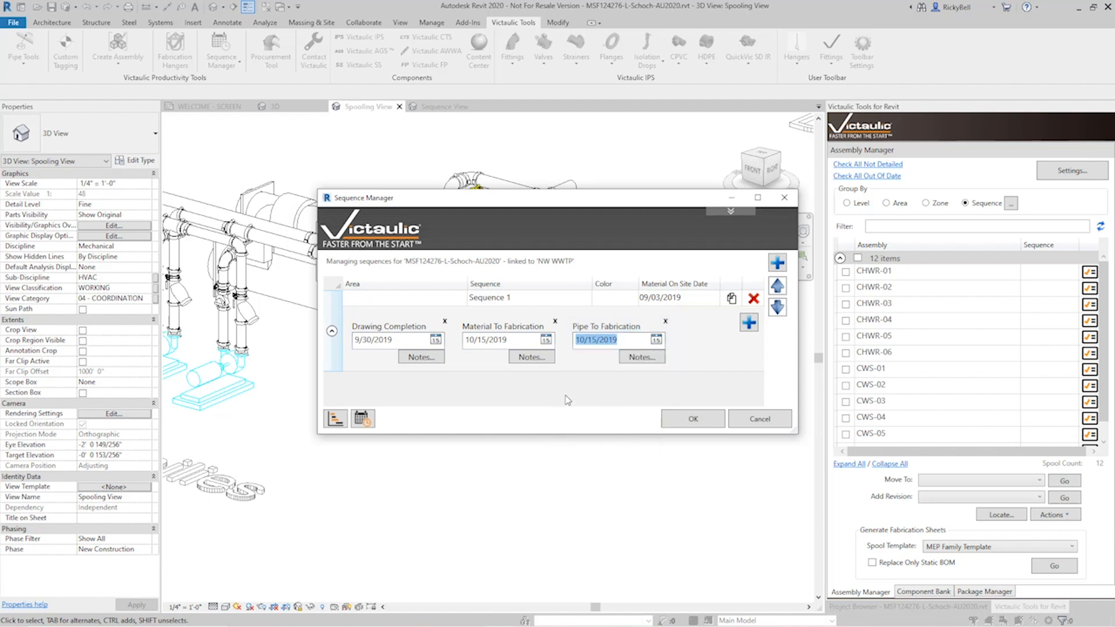
Change Sequence 1's material on-site date to 11/1/2019
click(693, 301)
click(710, 300)
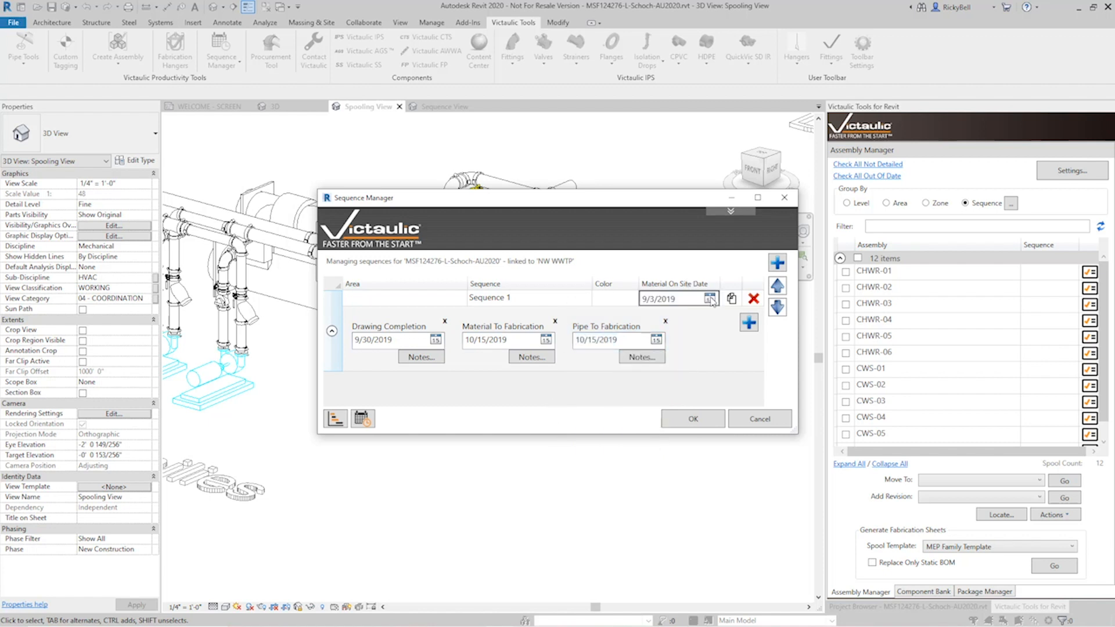
click(710, 299)
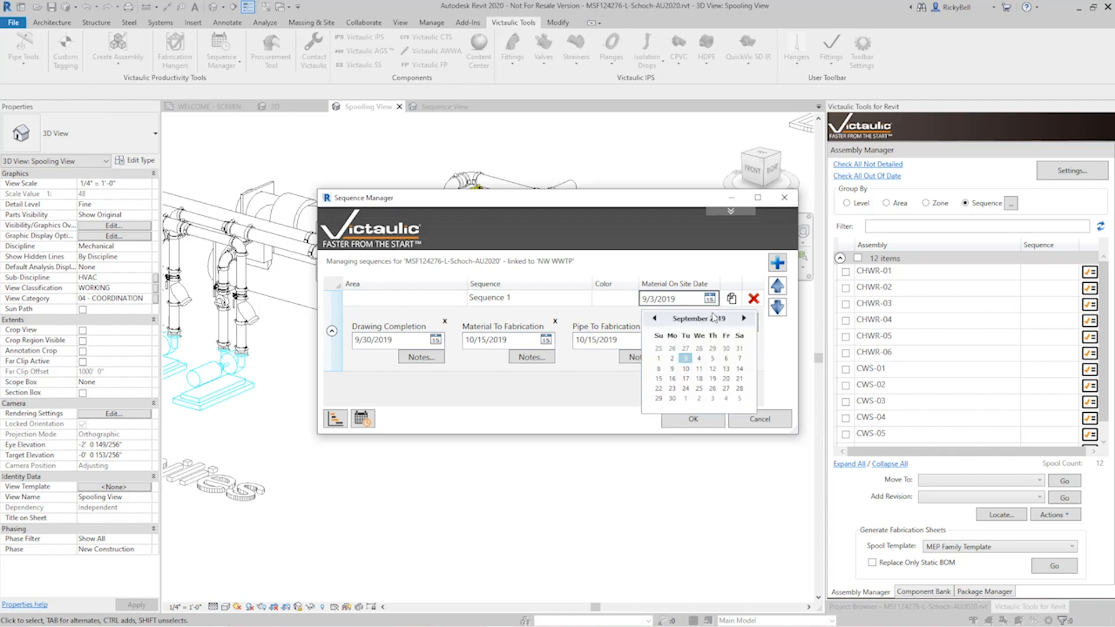
click(745, 320)
click(745, 319)
click(725, 348)
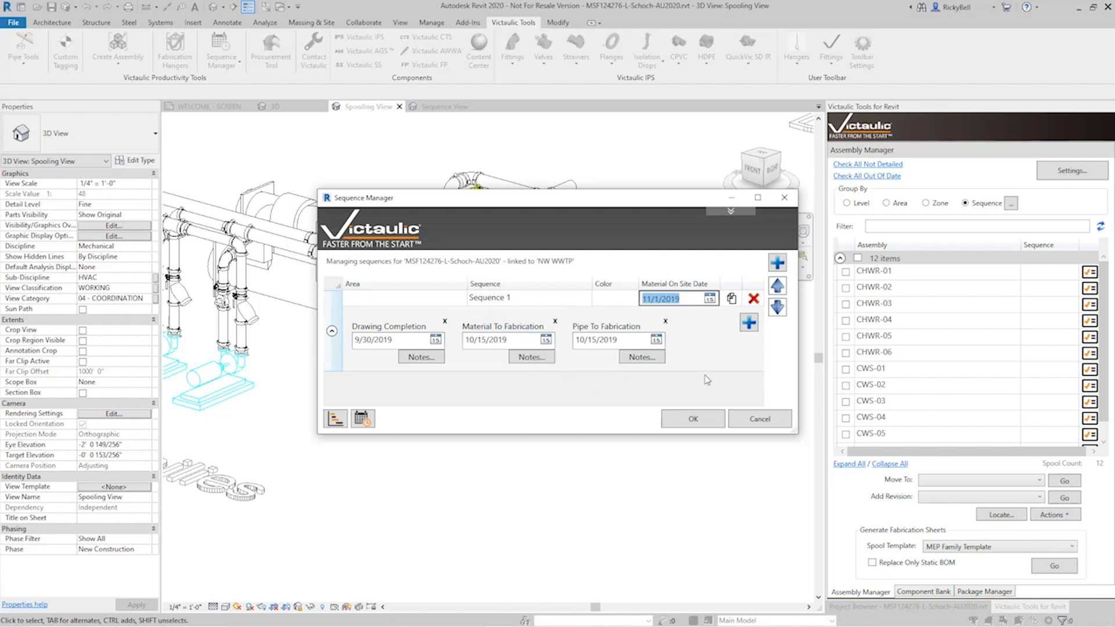
Duplicate Sequence 1 twice and rename the first copy to Sequence 2
click(732, 298)
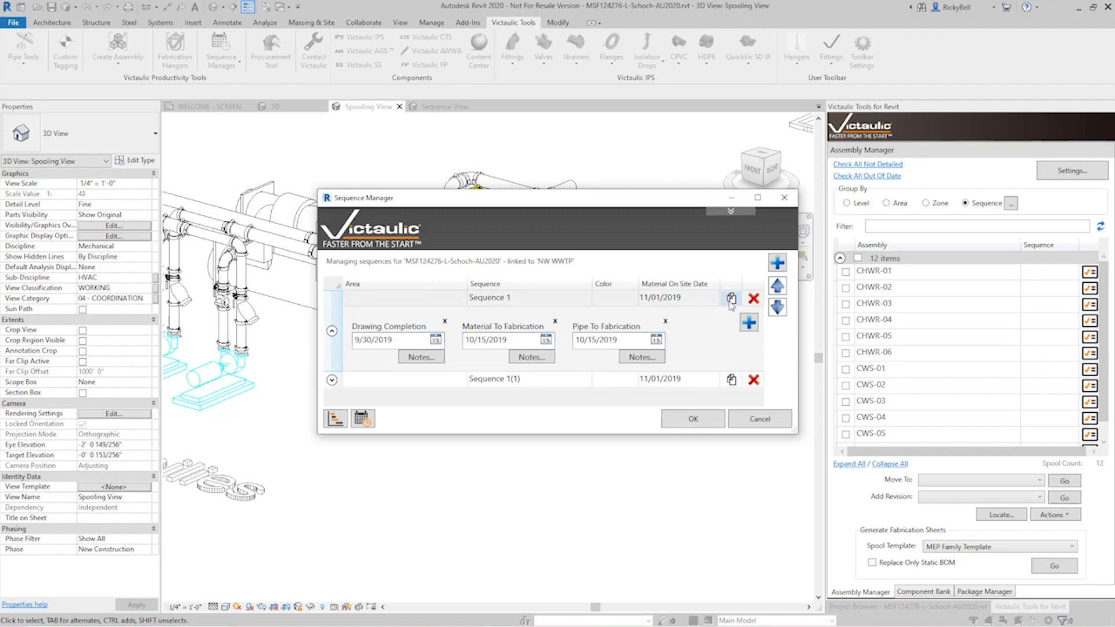
click(732, 299)
click(536, 381)
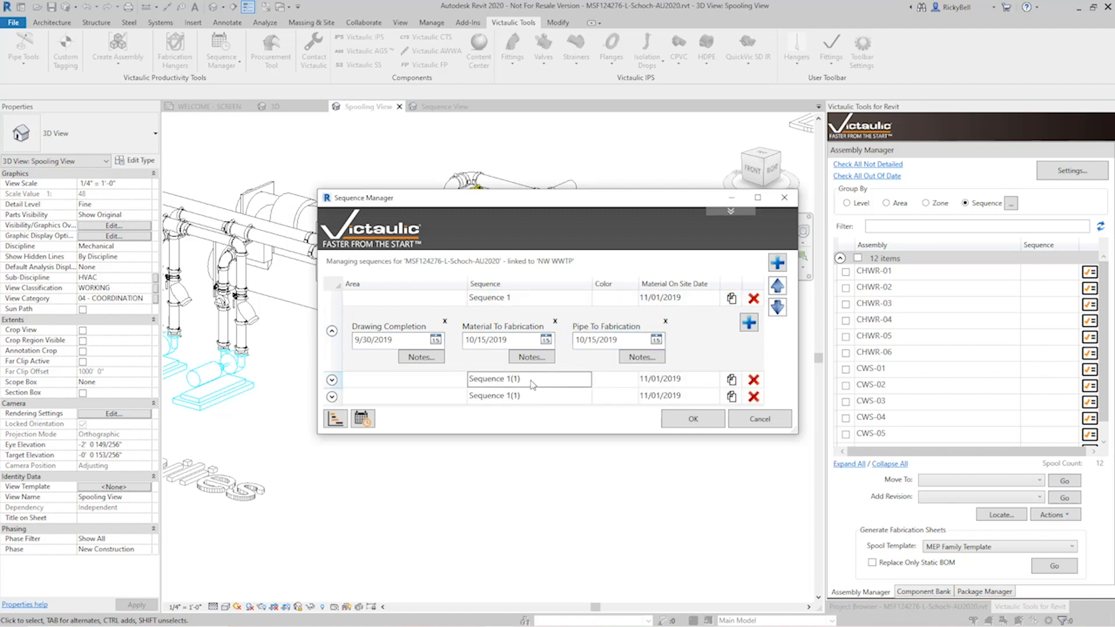
double_click(533, 379)
click(540, 378)
key(BackSpace)
key(BackSpace)
key(BackSpace)
text(2)
Rename the second copy to Sequence 3, enlarge the dialog and expand Sequence 3's milestones
double_click(537, 394)
click(537, 395)
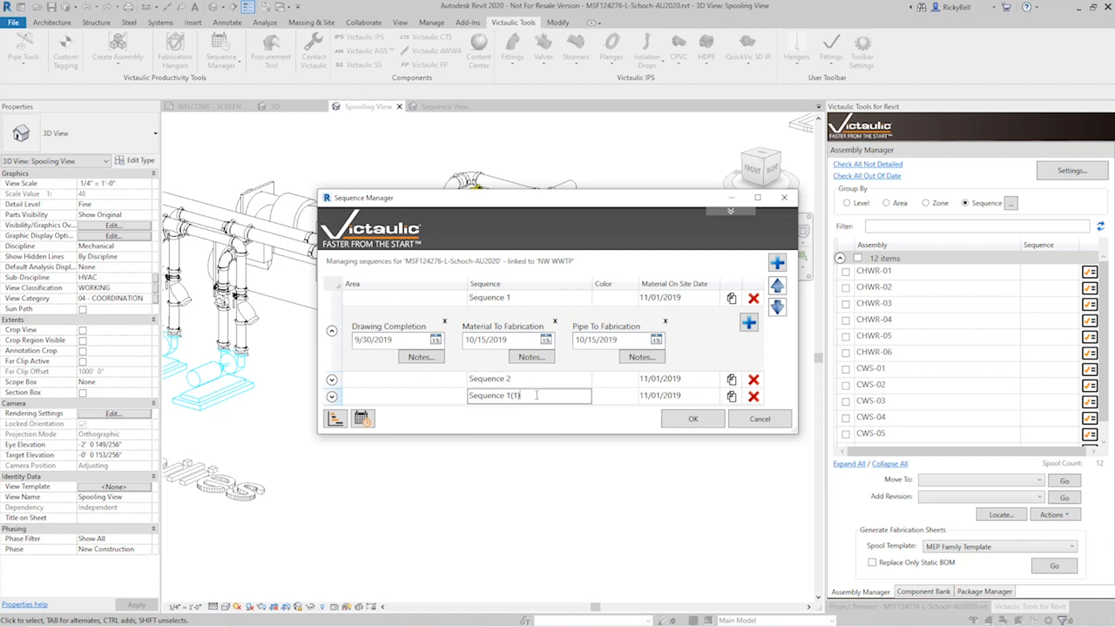
key(BackSpace)
key(BackSpace)
key(BackSpace)
key(BackSpace)
text(3)
drag(797, 434, 784, 575)
click(331, 396)
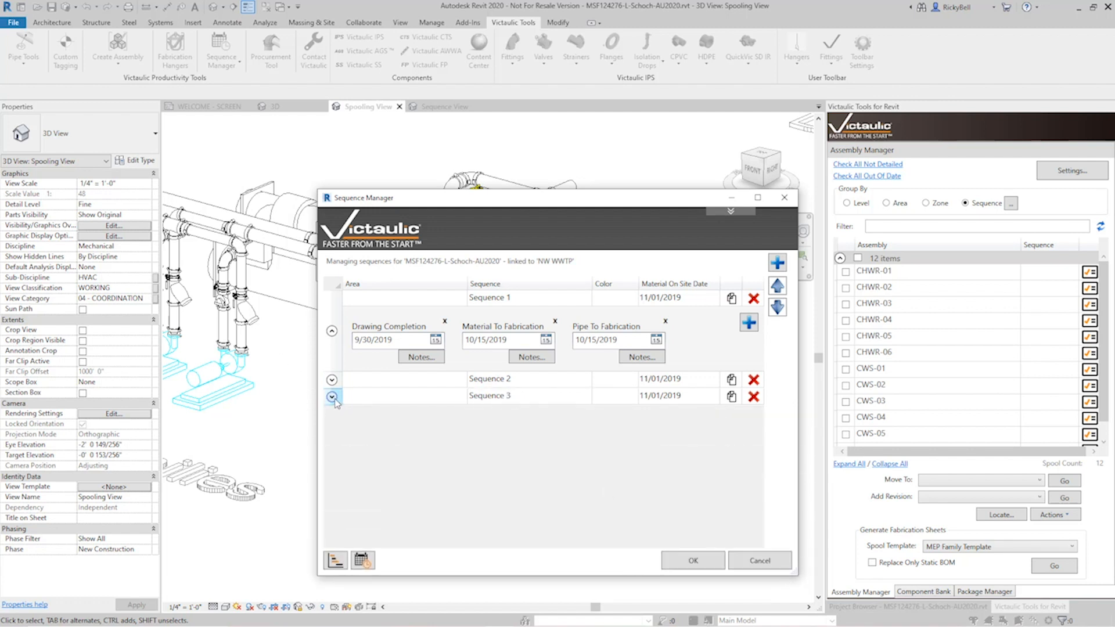
Set on-site dates of 12/01/2019 for Sequence 2 and 01/01/2020 for Sequence 3
click(331, 381)
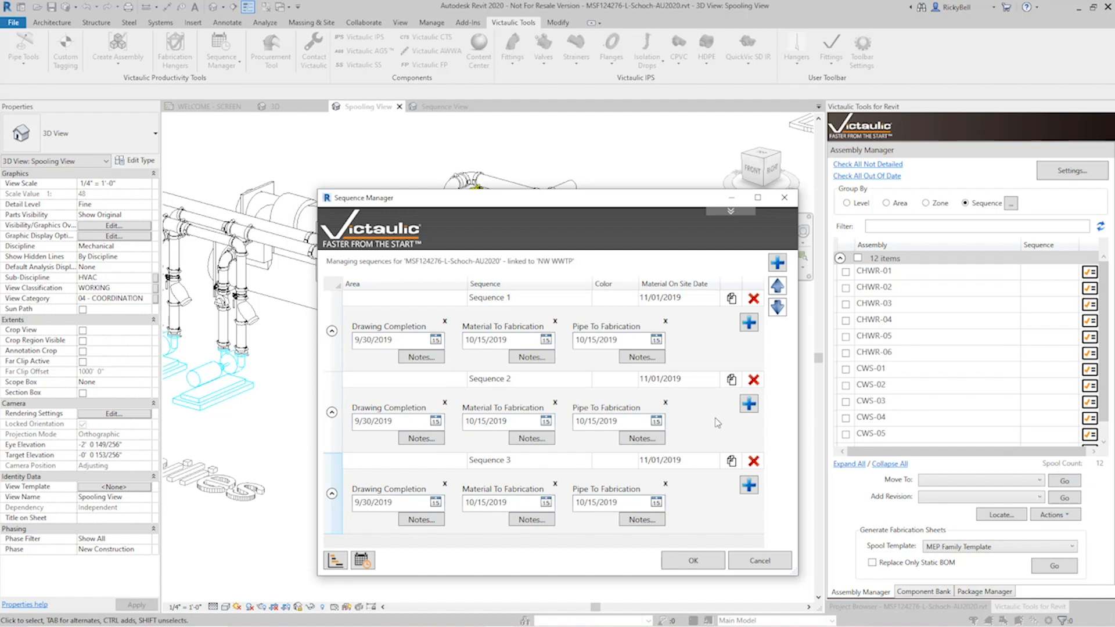
click(700, 386)
click(745, 400)
click(660, 429)
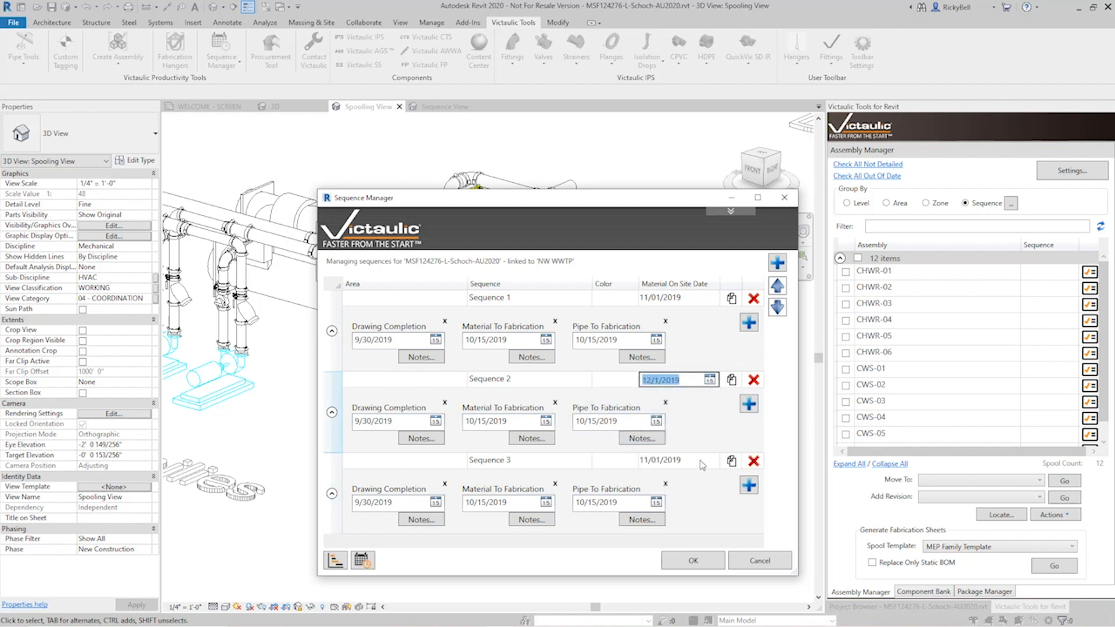
click(701, 460)
click(709, 461)
click(742, 480)
click(743, 481)
click(700, 513)
Give Sequence 2 drawing completion 11/1/2019 and material and pipe fabrication 11/21/2019
click(436, 420)
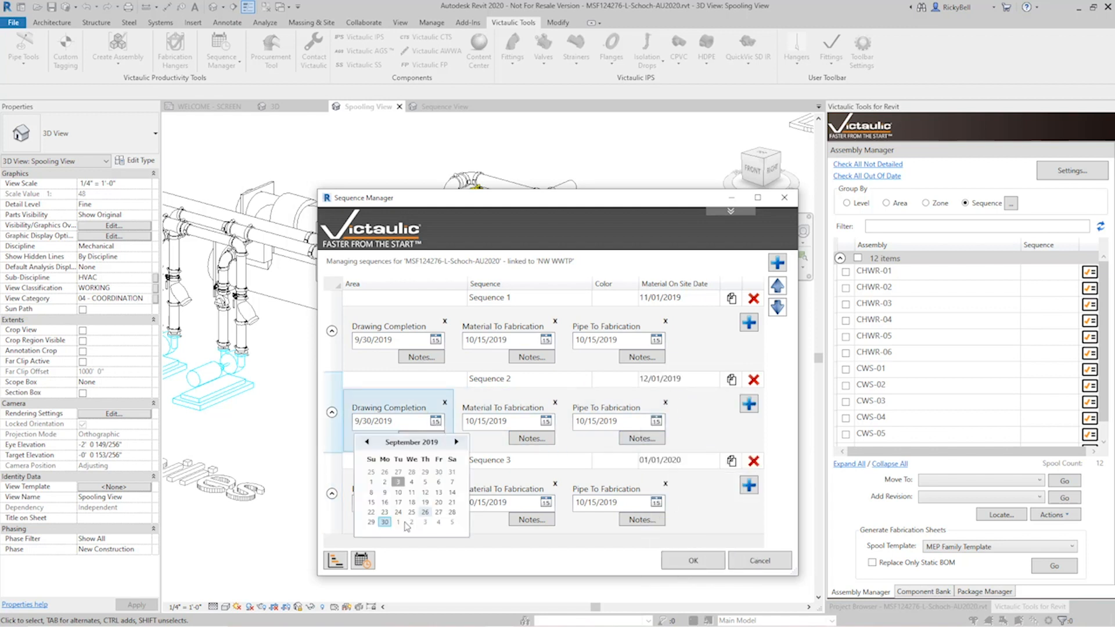
click(454, 442)
click(438, 510)
click(546, 421)
click(567, 442)
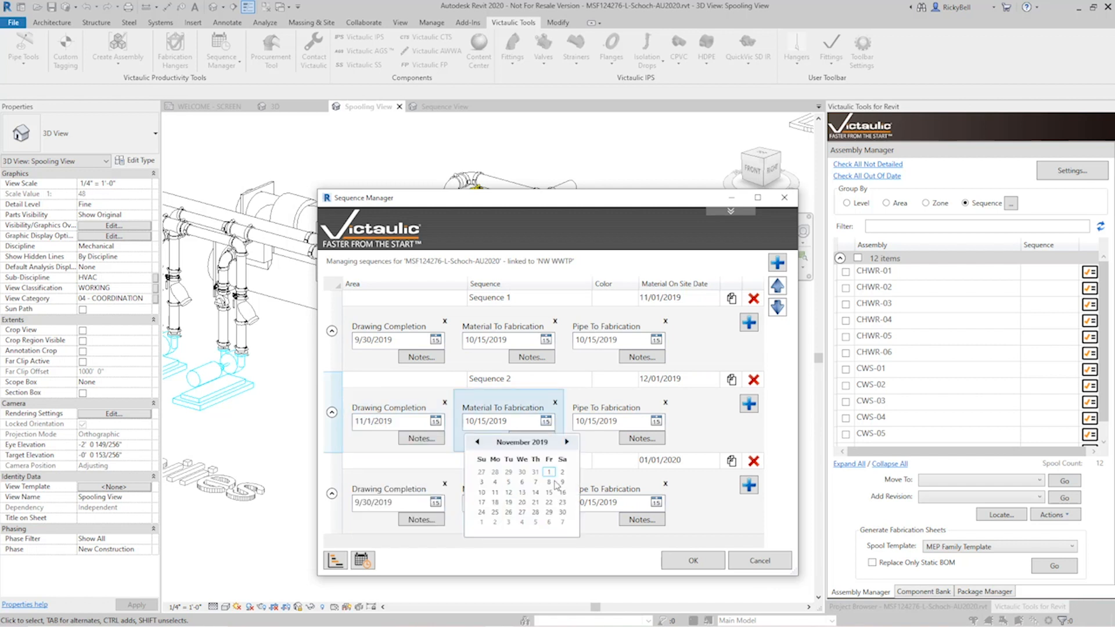
click(535, 501)
click(656, 421)
click(679, 442)
Give Sequence 3 drawing completion 11/13/2019 and material and pipe fabrication 12/4/2019
click(645, 502)
click(435, 503)
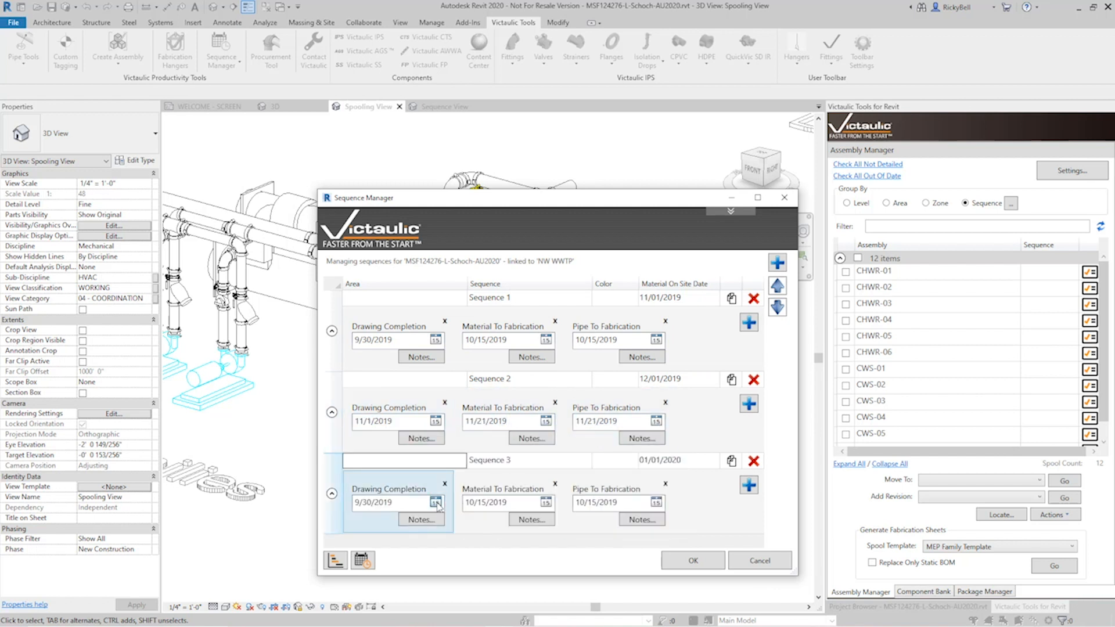
click(456, 522)
click(411, 573)
click(546, 503)
click(566, 522)
click(566, 522)
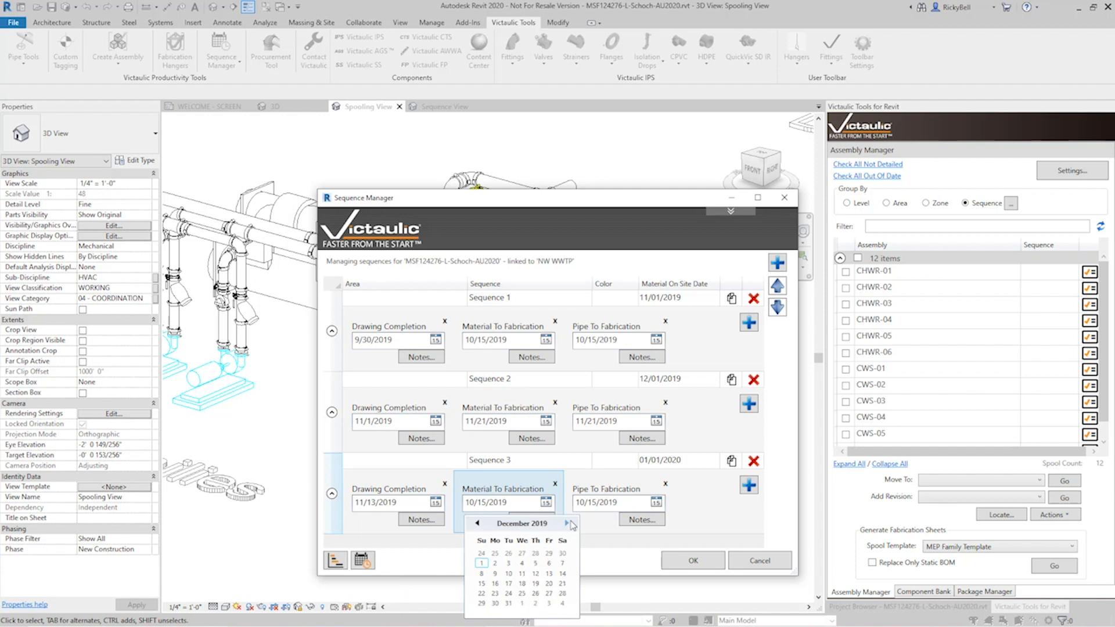
click(522, 564)
click(656, 503)
click(679, 523)
click(632, 564)
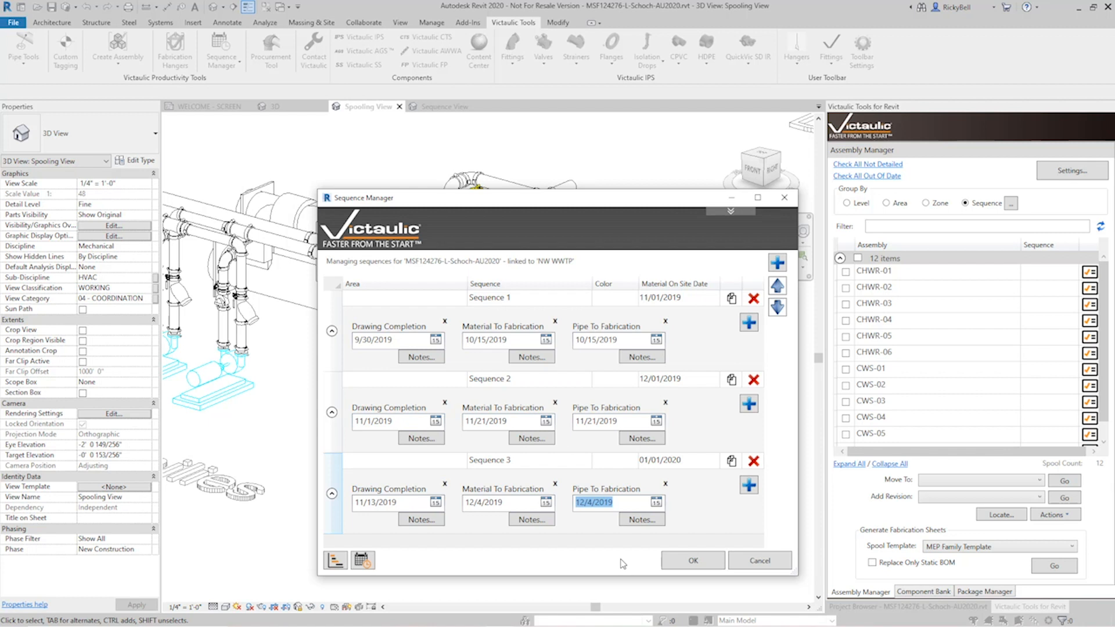
Accept the sequences, then group Assembly Manager by Level, Area, Zone and back to Sequence
click(694, 561)
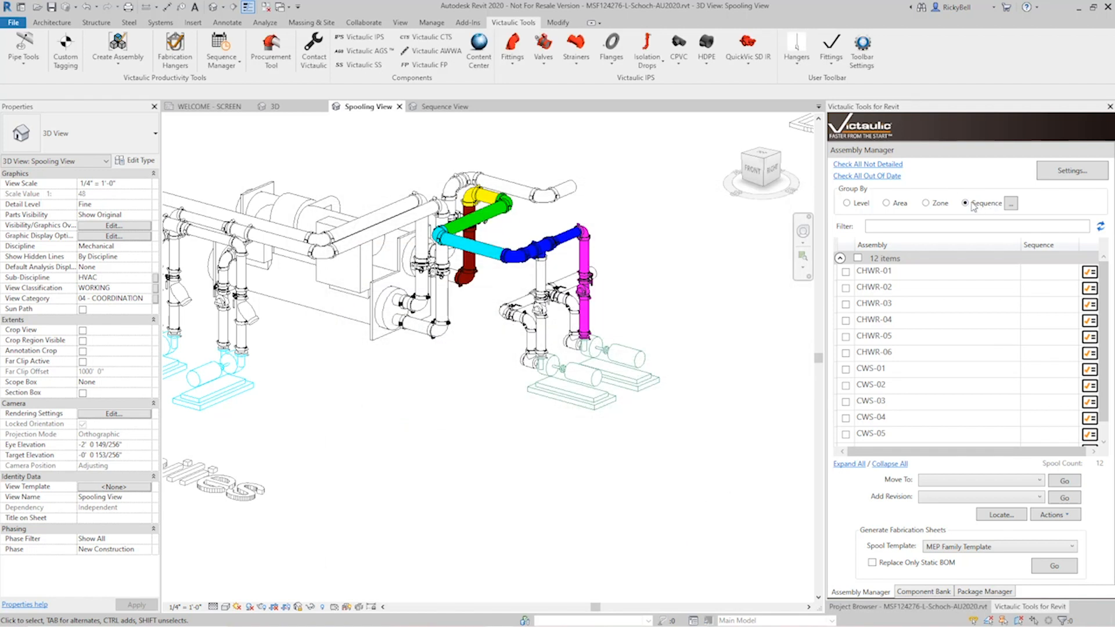
click(848, 203)
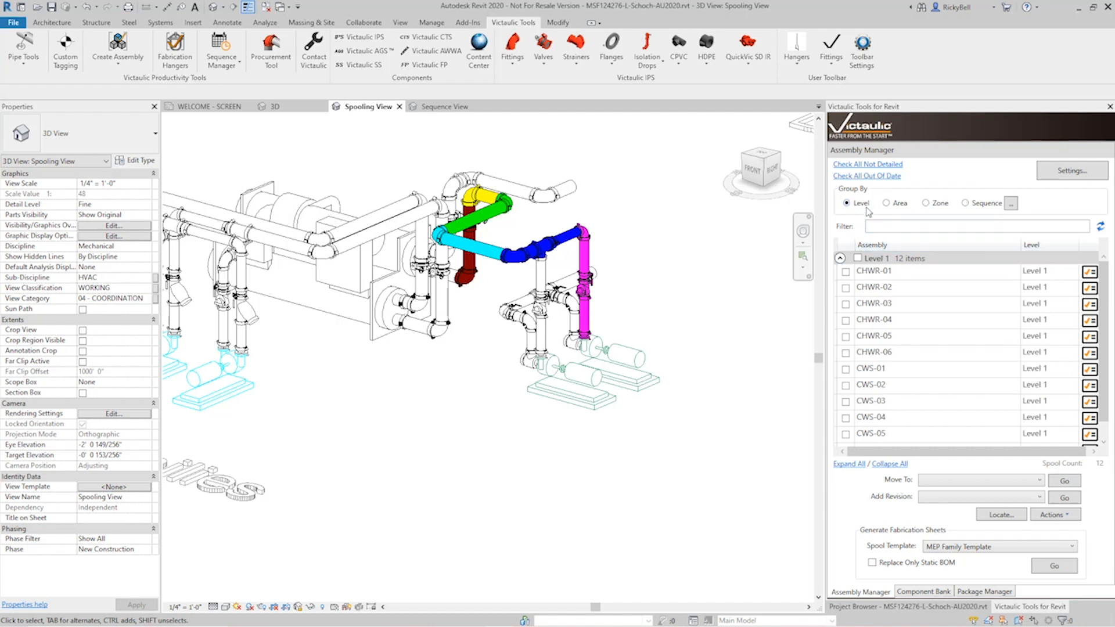
click(898, 203)
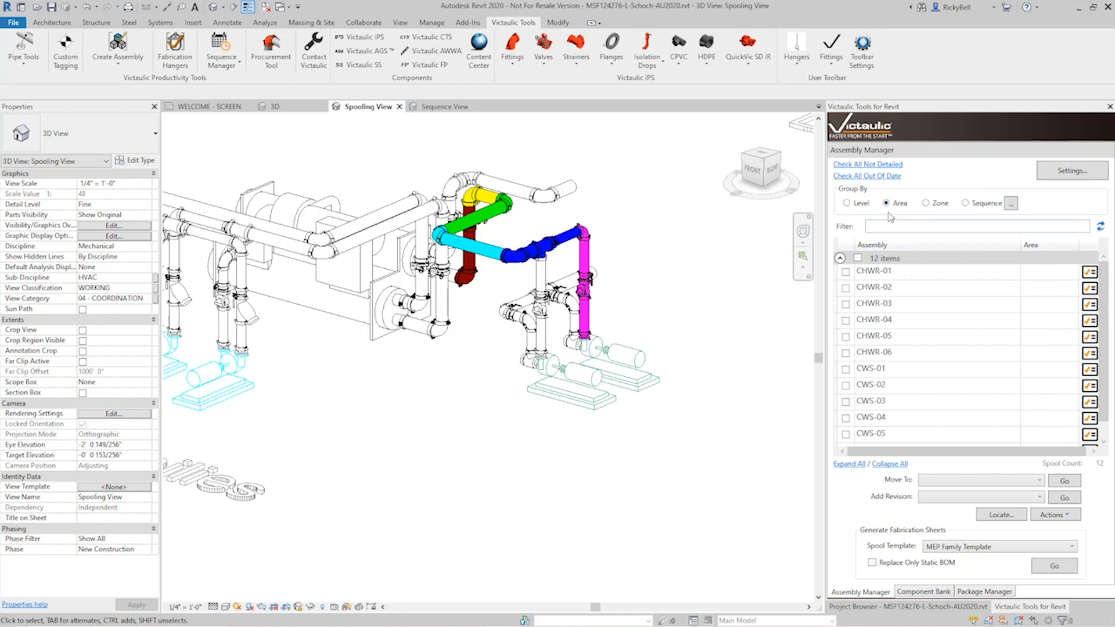
click(939, 205)
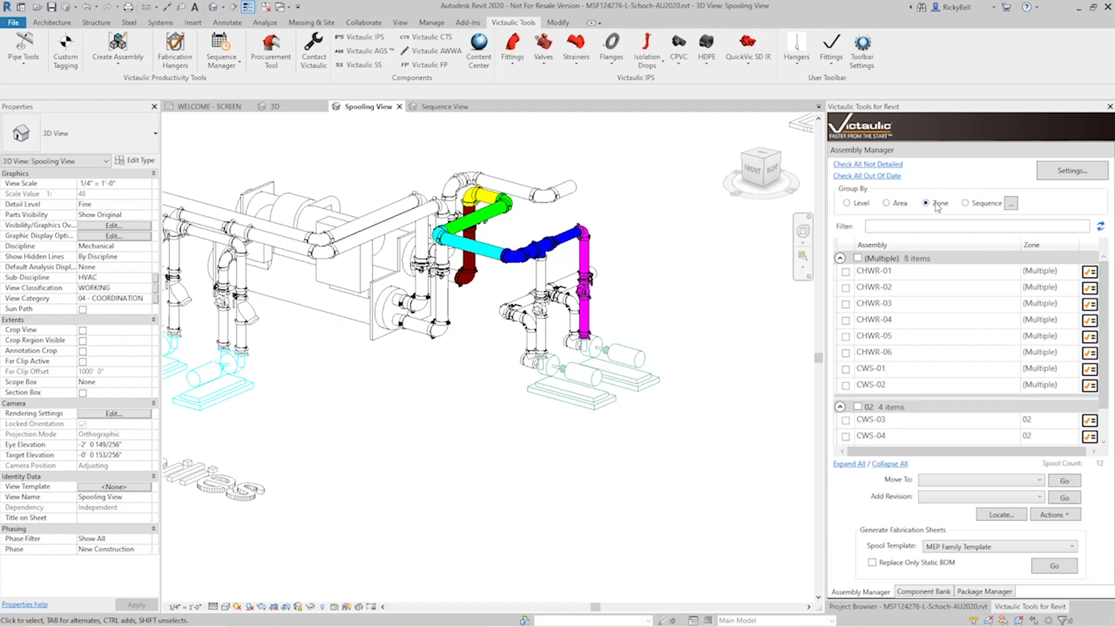
click(968, 204)
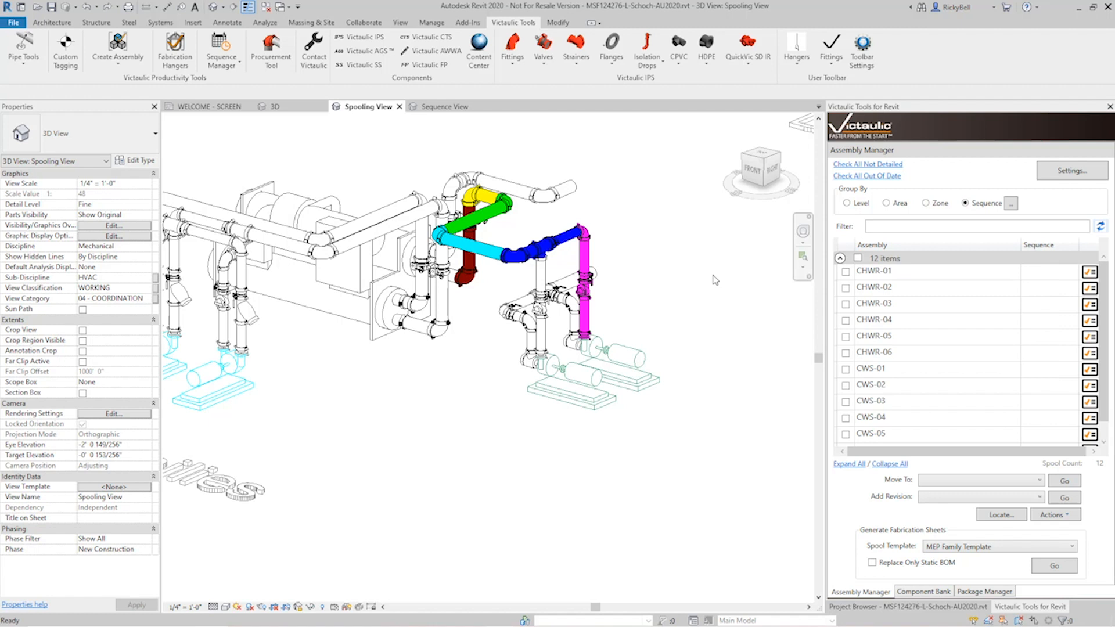
Assign CHWR-01, CHWR-02 and CHWR-03 to Sequence 1 via their Sequence dropdowns
click(1068, 275)
click(1068, 275)
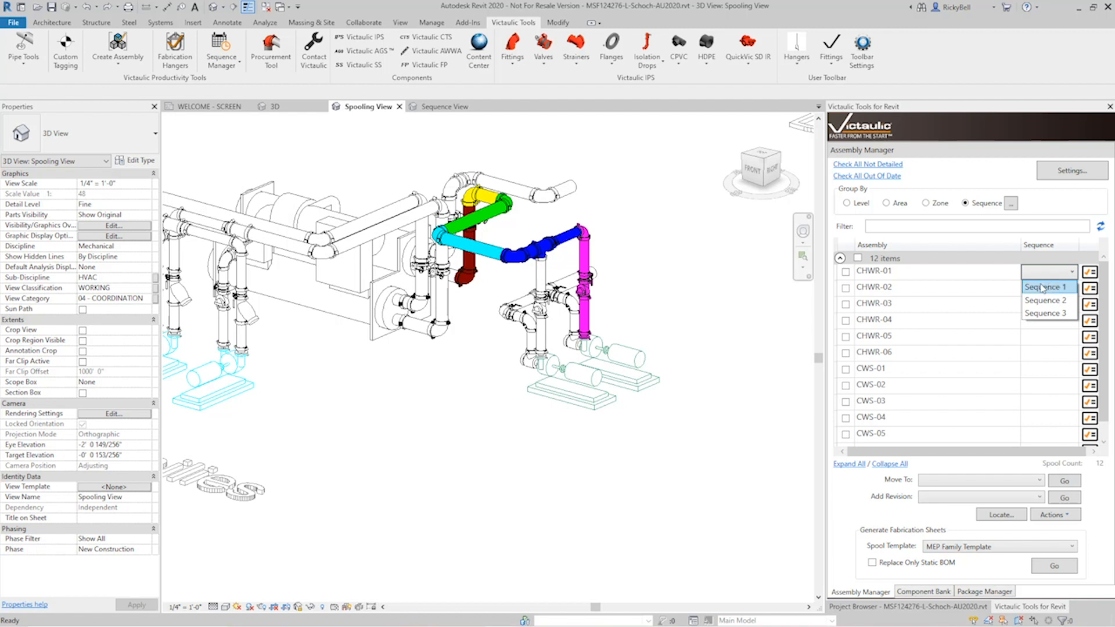
click(1048, 288)
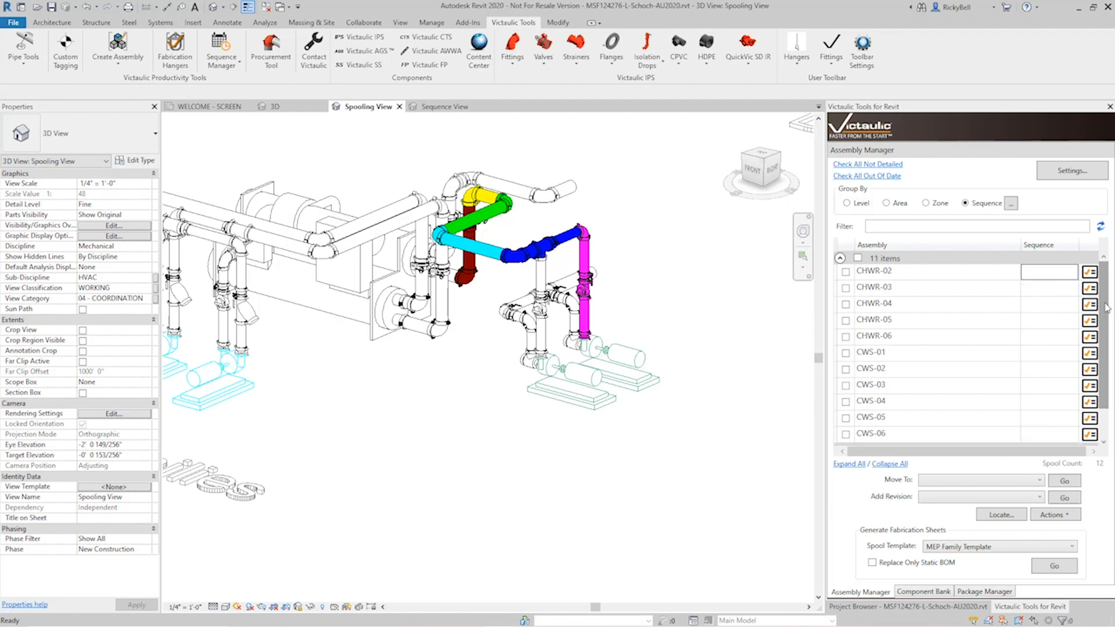
scroll(1109, 303, down, 3)
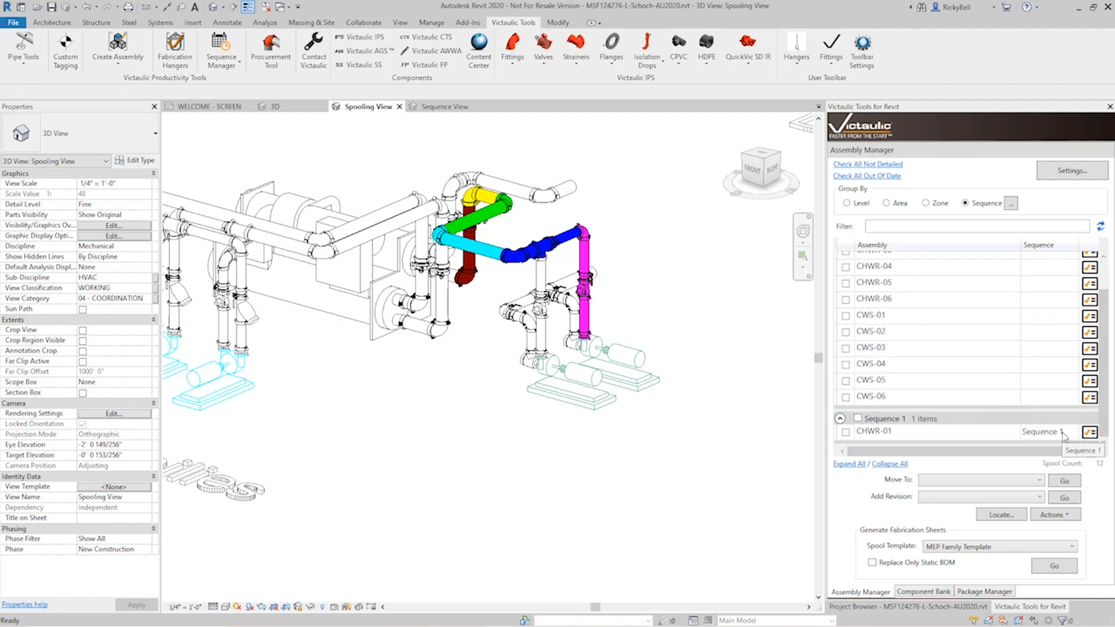
scroll(1102, 348, up, 3)
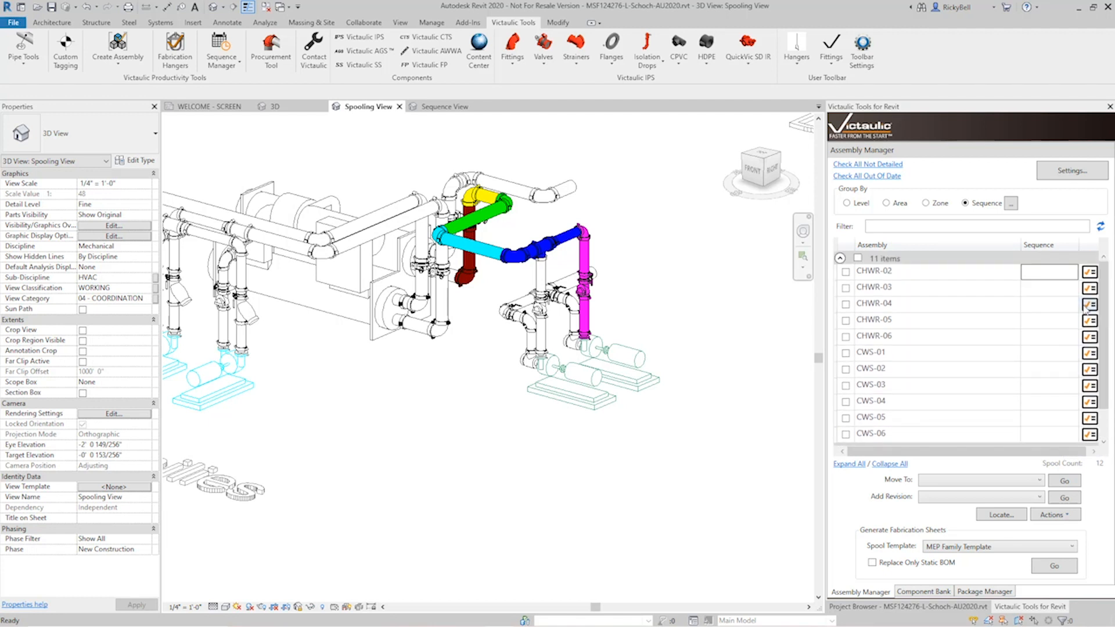
click(1069, 274)
click(1067, 286)
click(1069, 272)
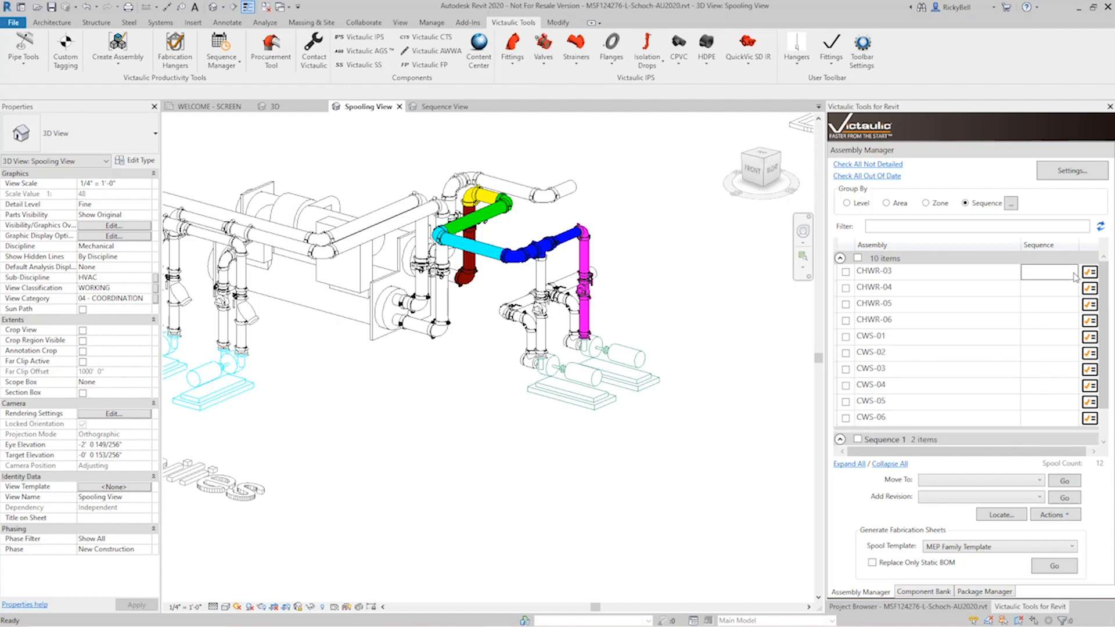
click(1070, 272)
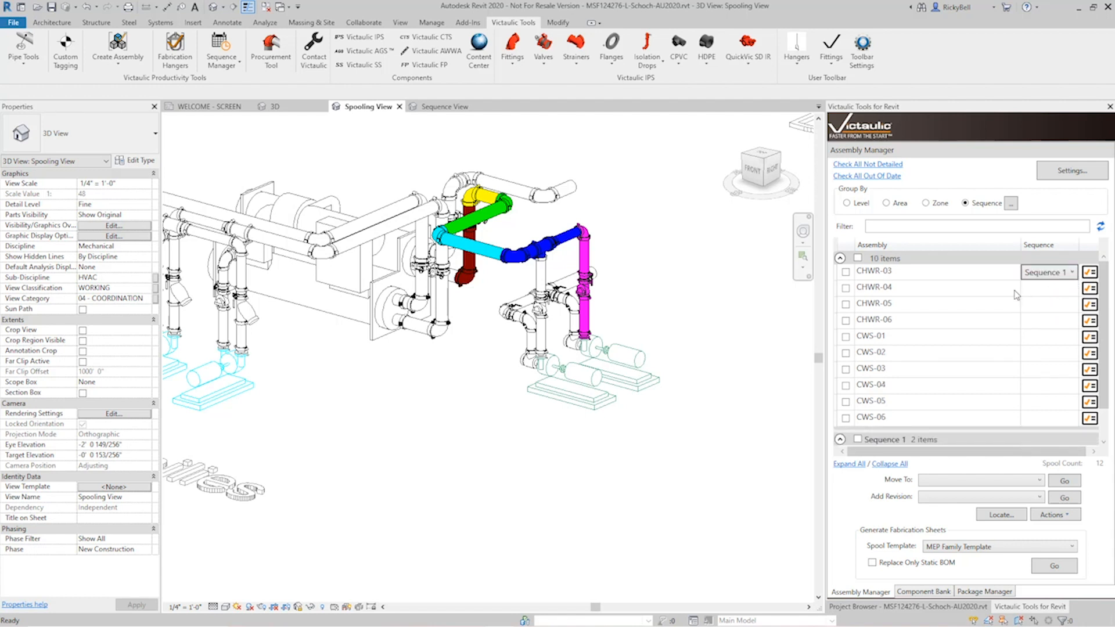
scroll(1094, 374, down, 2)
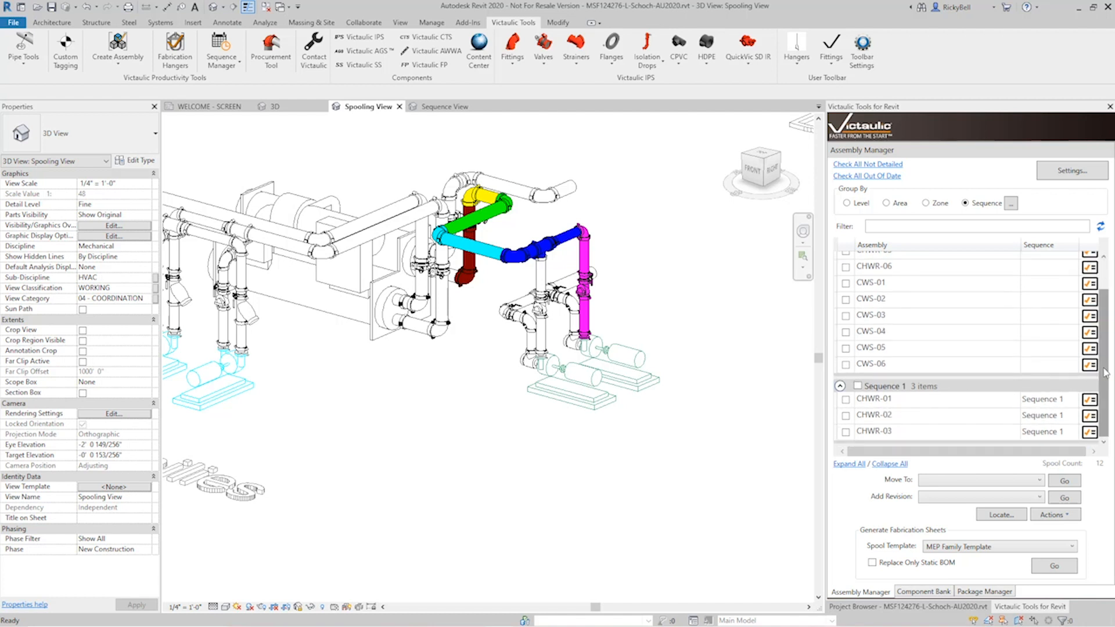
scroll(1097, 374, up, 2)
Assign CWS-01, CWS-02 and CWS-04 to Sequence 2
click(1058, 320)
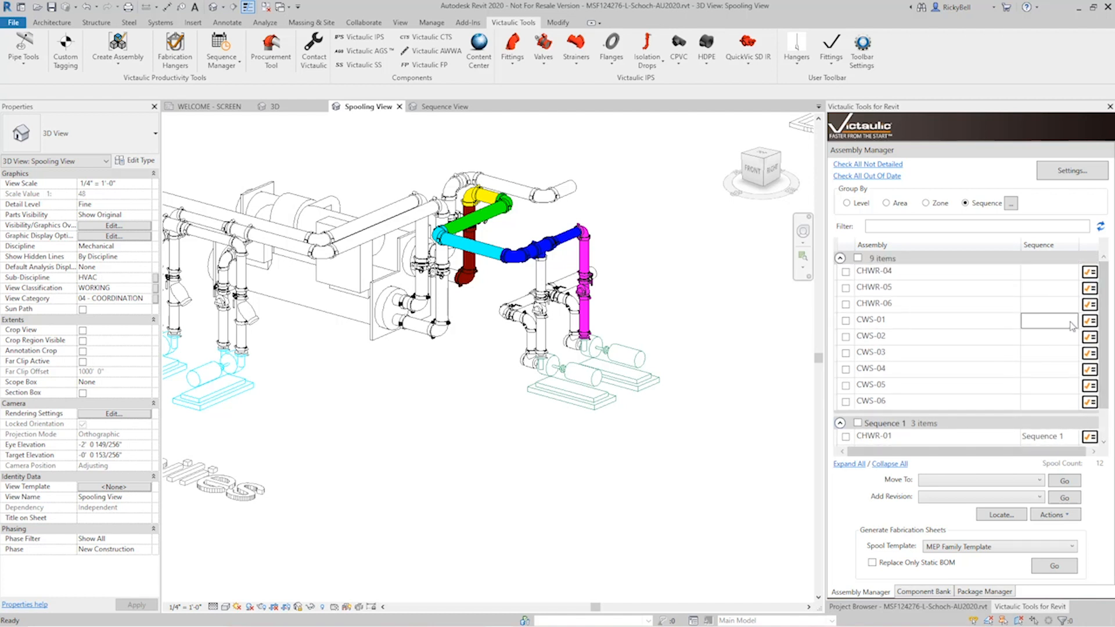
click(1070, 321)
click(1056, 349)
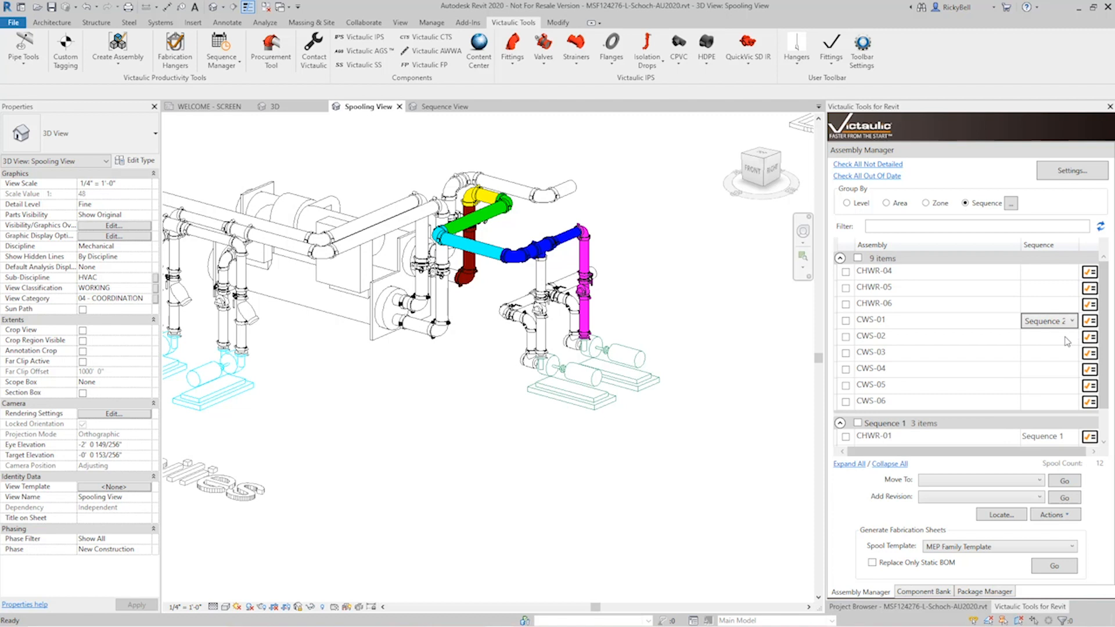
click(1070, 322)
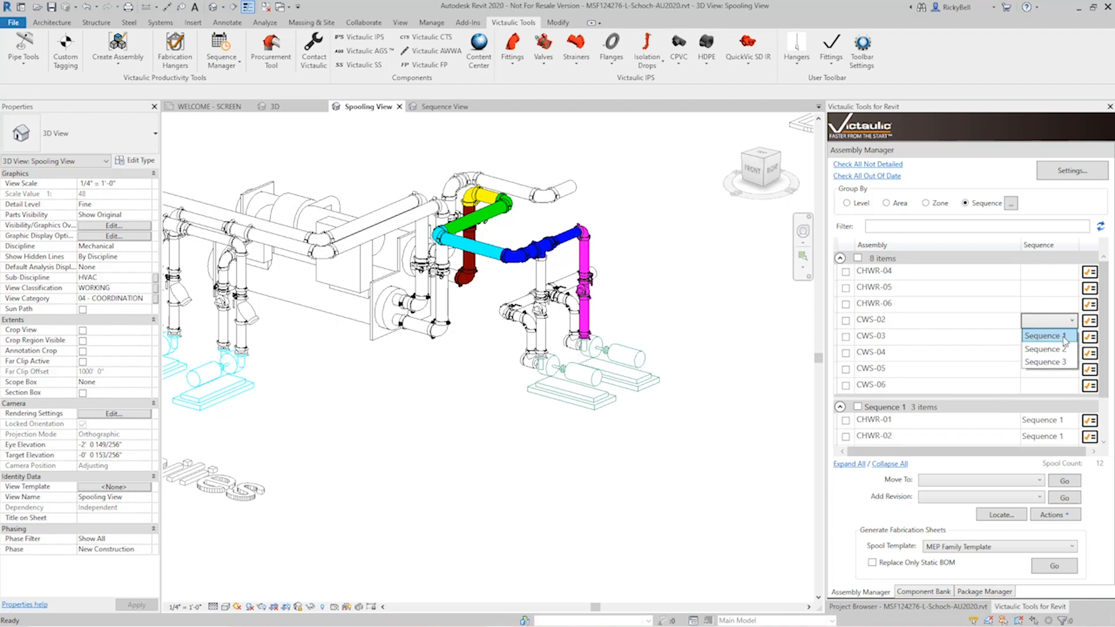
click(1063, 349)
click(1073, 337)
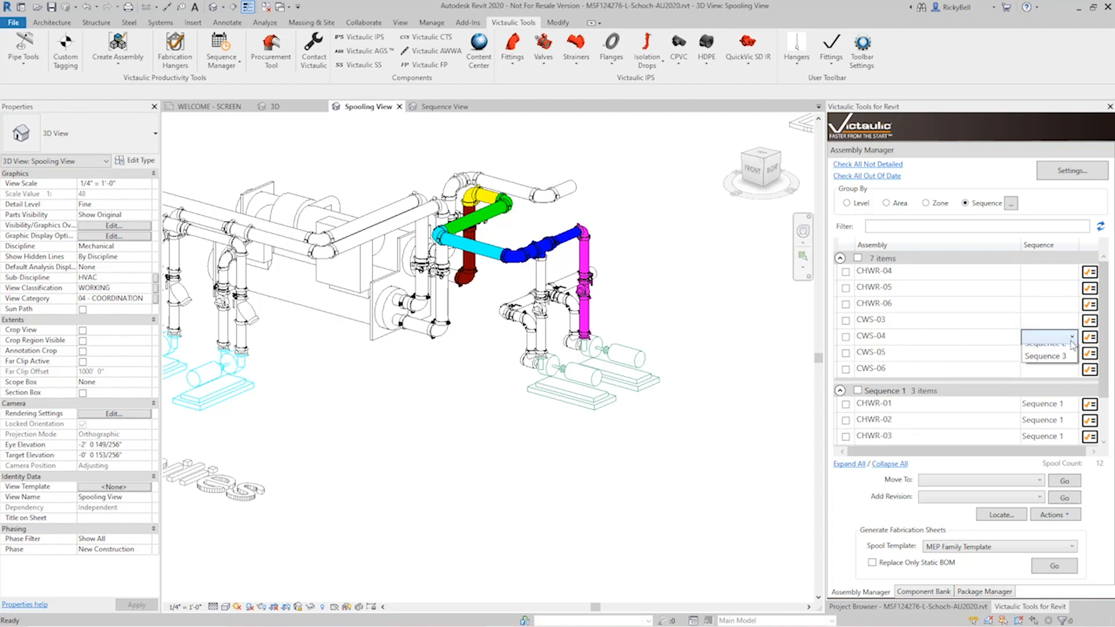
click(1057, 369)
click(1070, 285)
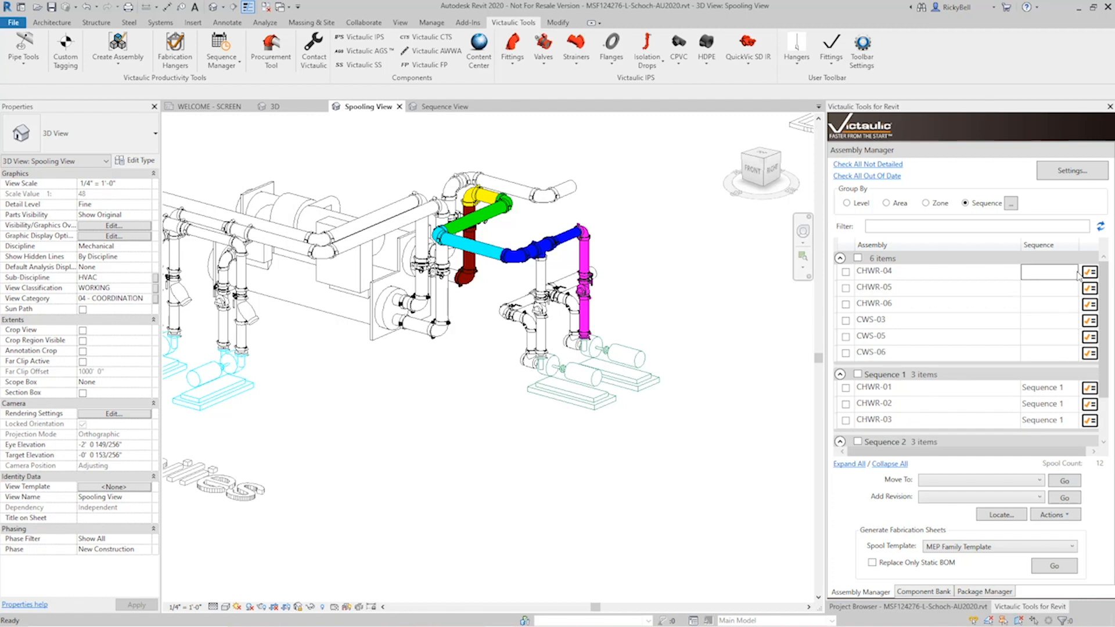
Assign CHWR-04, CHWR-05 and CHWR-06 to Sequence 3
click(1071, 272)
click(1063, 314)
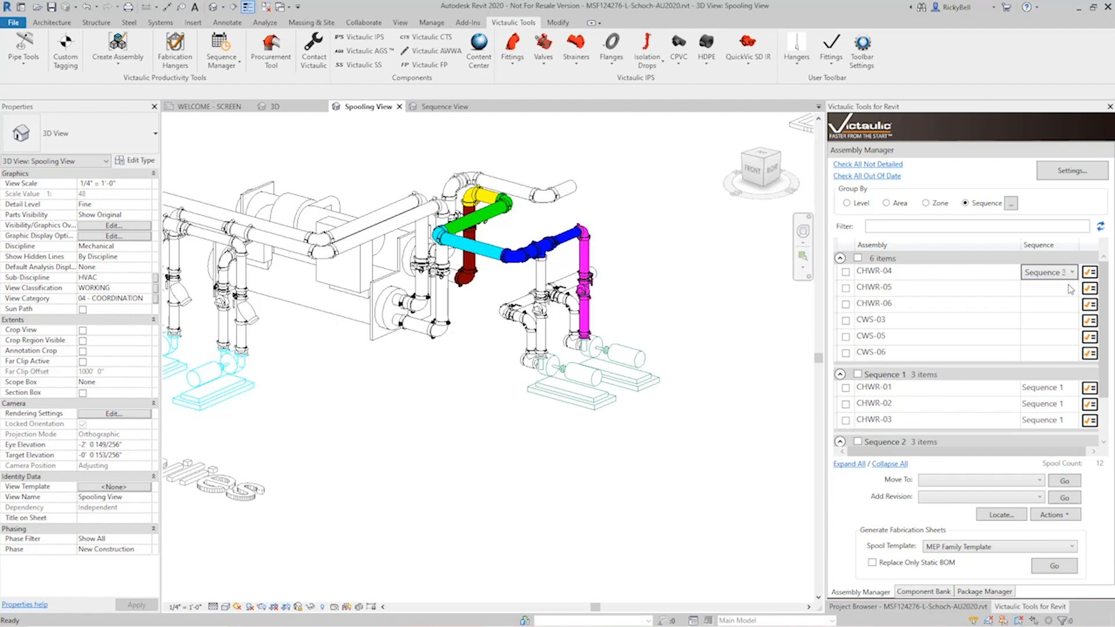
click(1073, 271)
click(1057, 302)
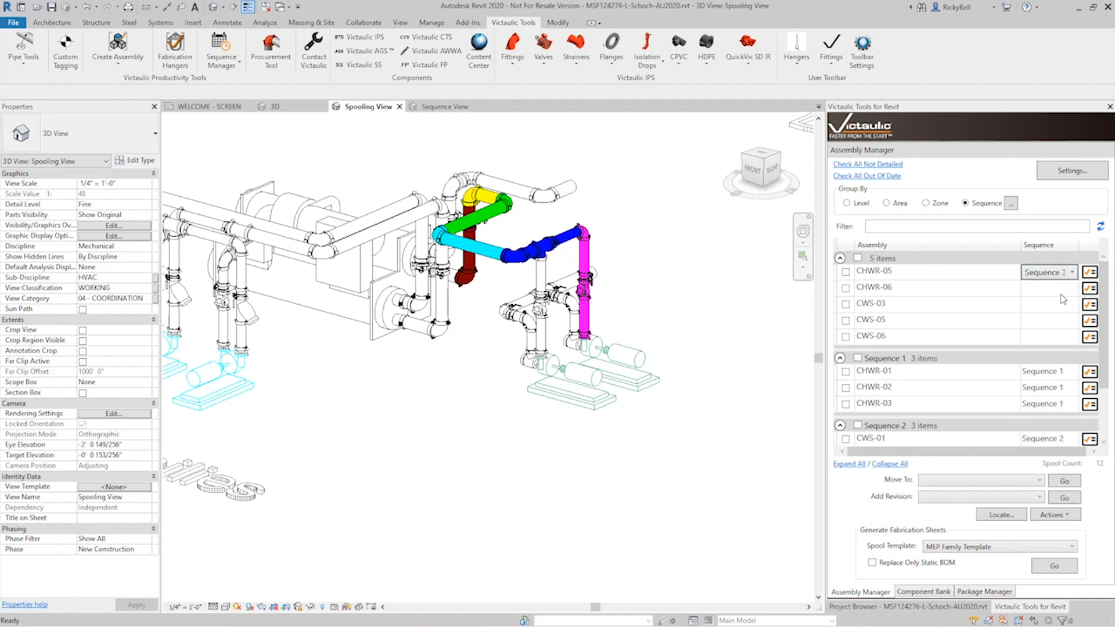
click(1073, 272)
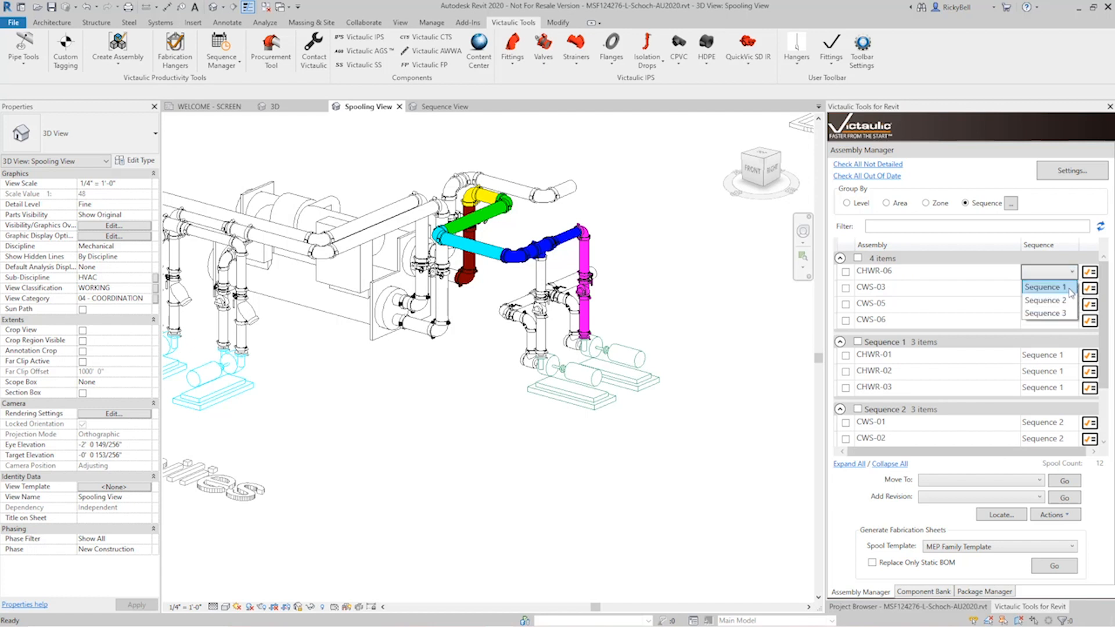
click(1064, 315)
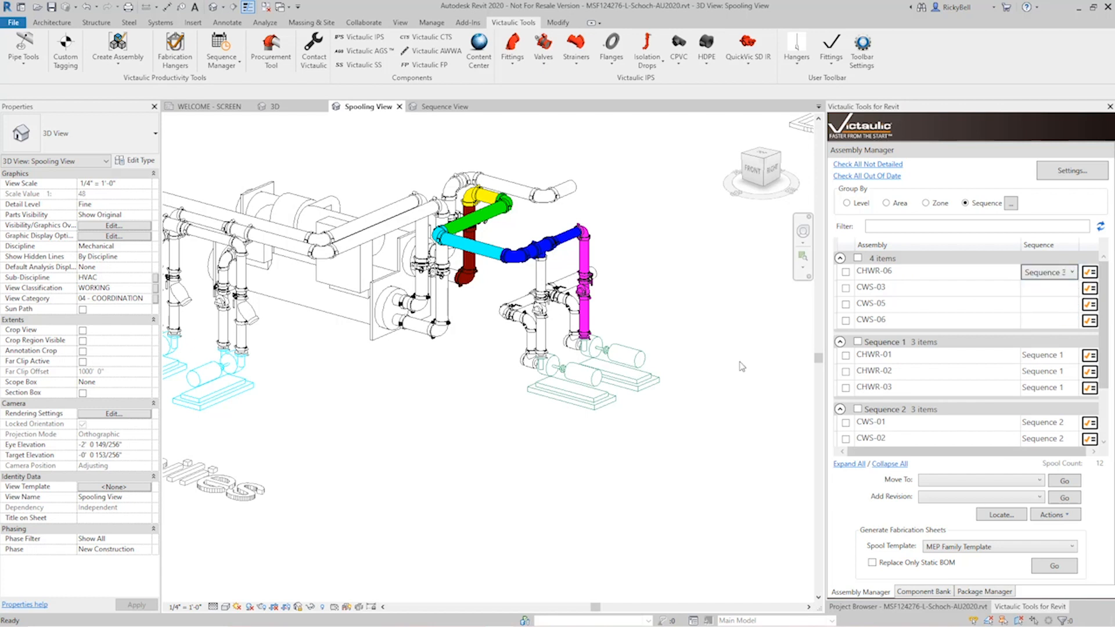
click(1044, 300)
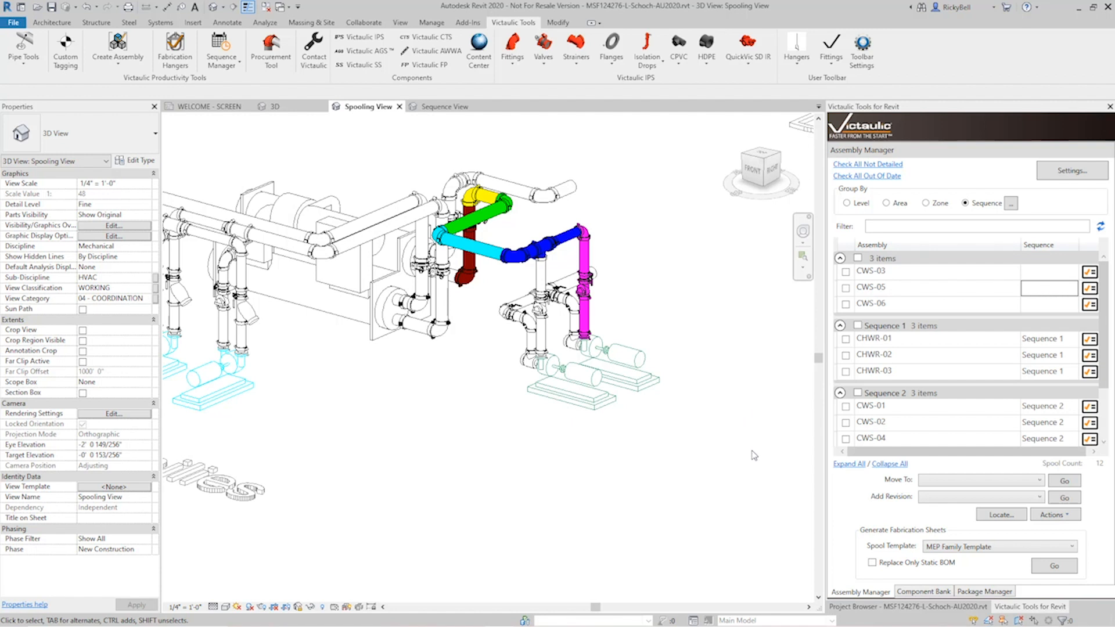
From the Project Browser, show the 3D Sequence View of colour-coded pipework, then return to Assembly Manager
click(884, 607)
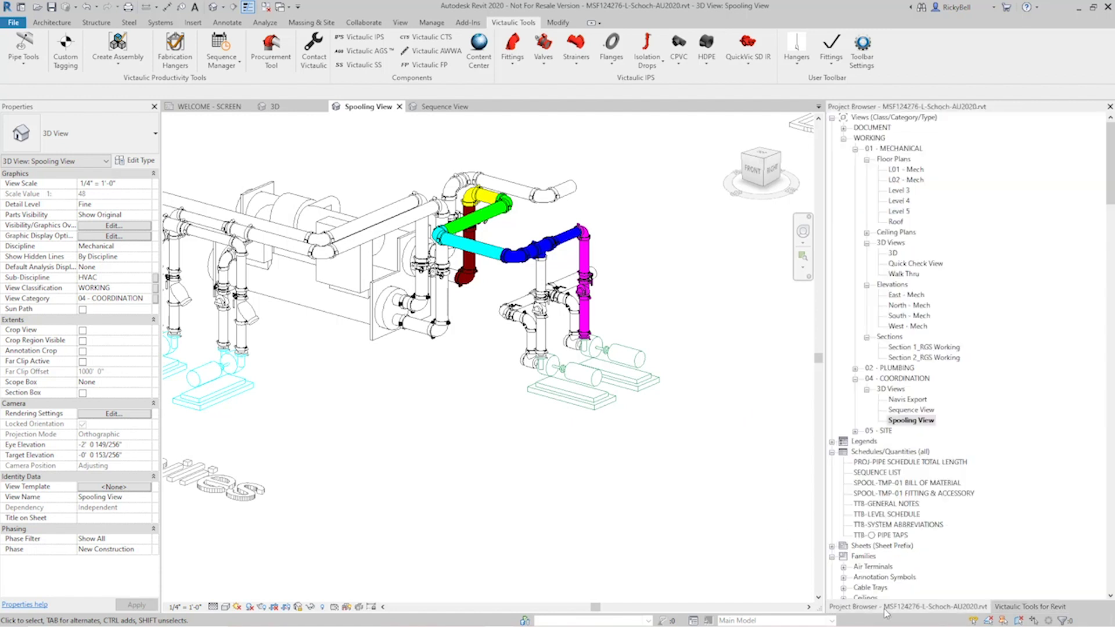
double_click(910, 409)
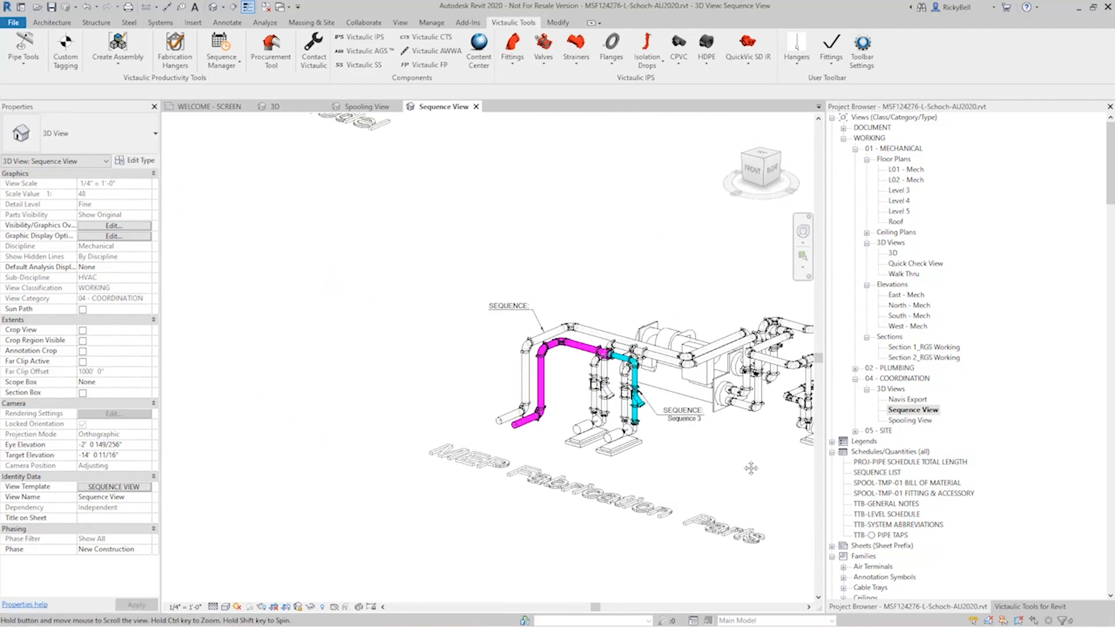
middle_drag(749, 468, 648, 455)
scroll(510, 341, up, 2)
scroll(503, 358, down, 2)
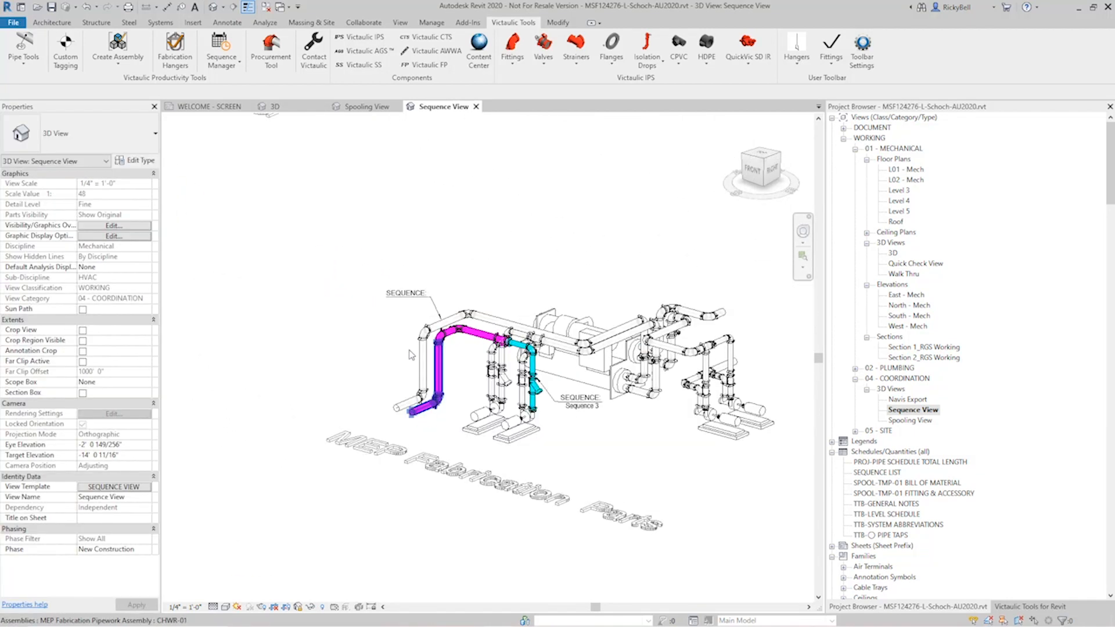
middle_drag(409, 353, 614, 417)
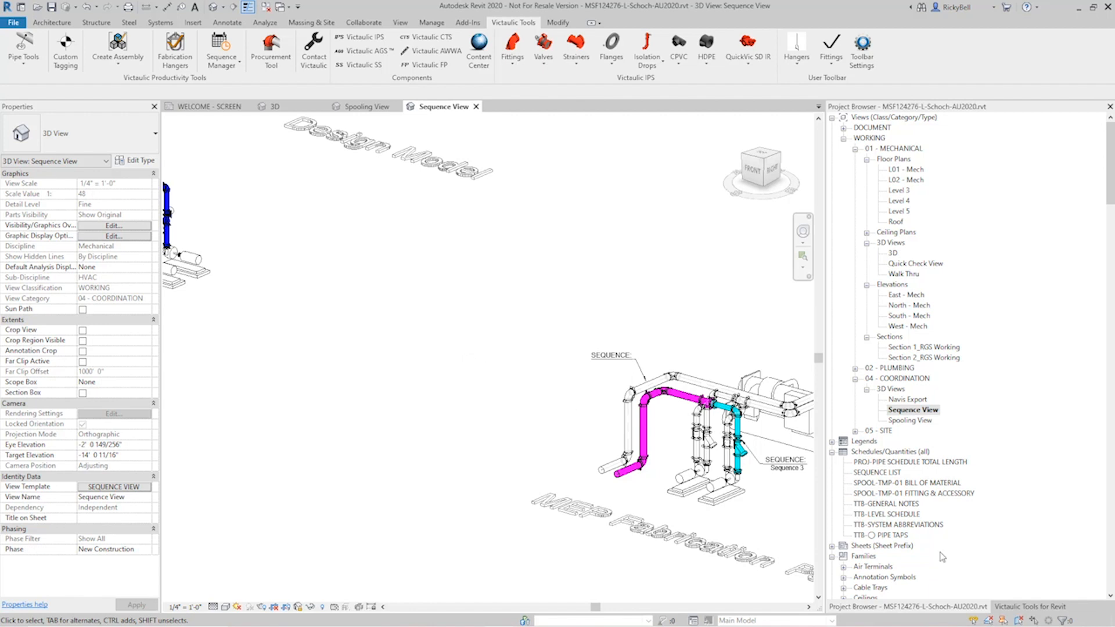
click(1030, 606)
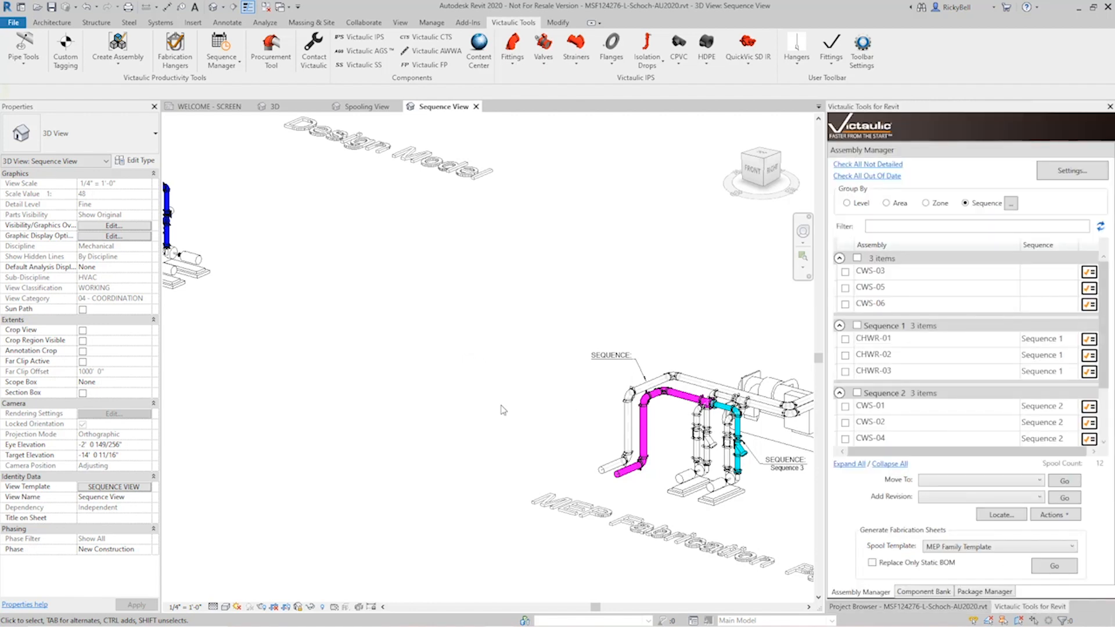
Open the Sequence Manager showing Mechanical Room and Chiller Area sequences
click(1008, 206)
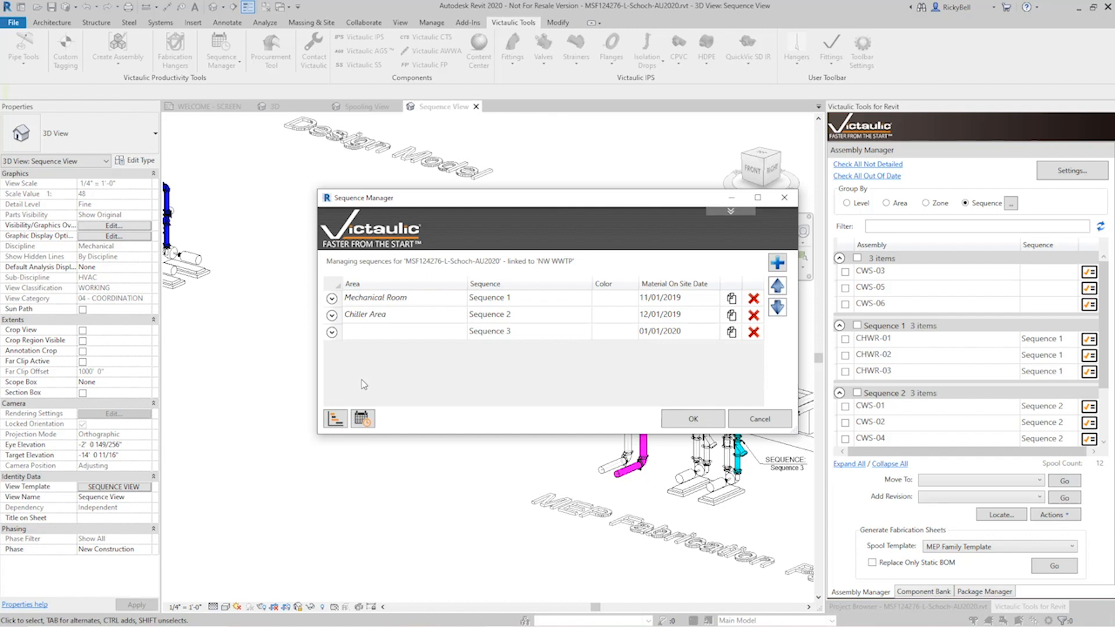
Colour Mechanical Room blue, Chiller Area green and Sequence 3 yellow, then request the Gantt chart
click(619, 299)
click(633, 300)
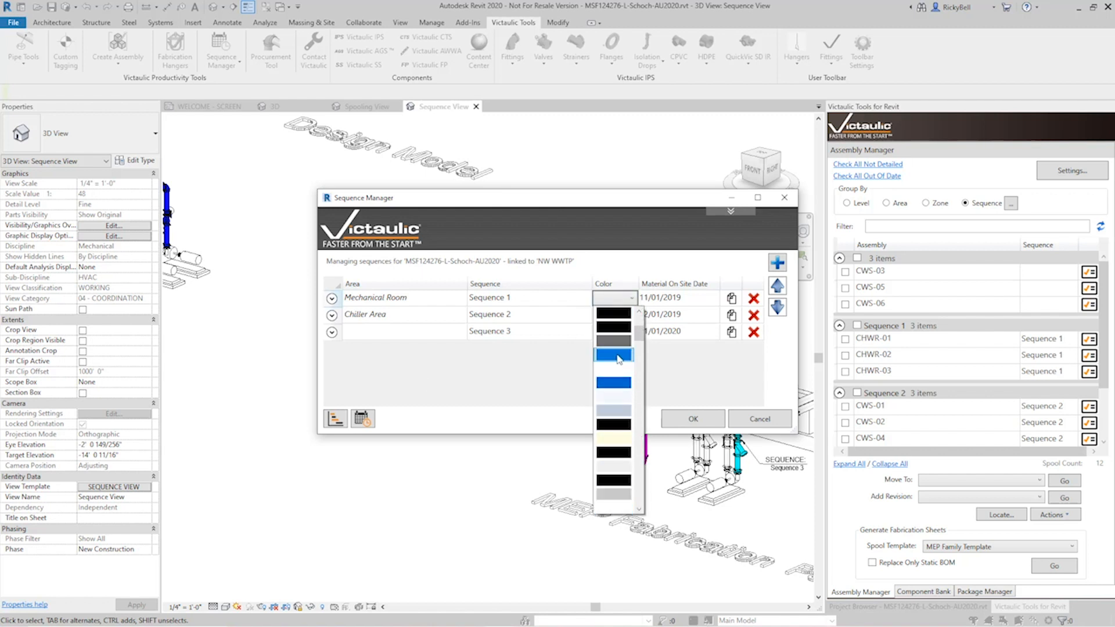
click(614, 357)
click(615, 315)
click(633, 314)
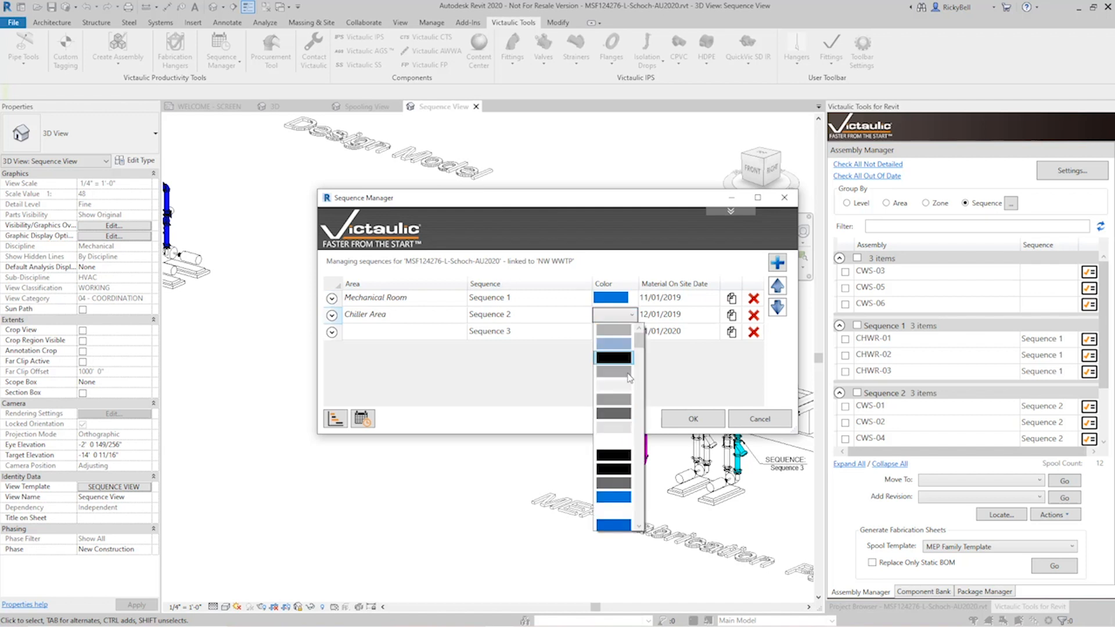
scroll(624, 389, down, 3)
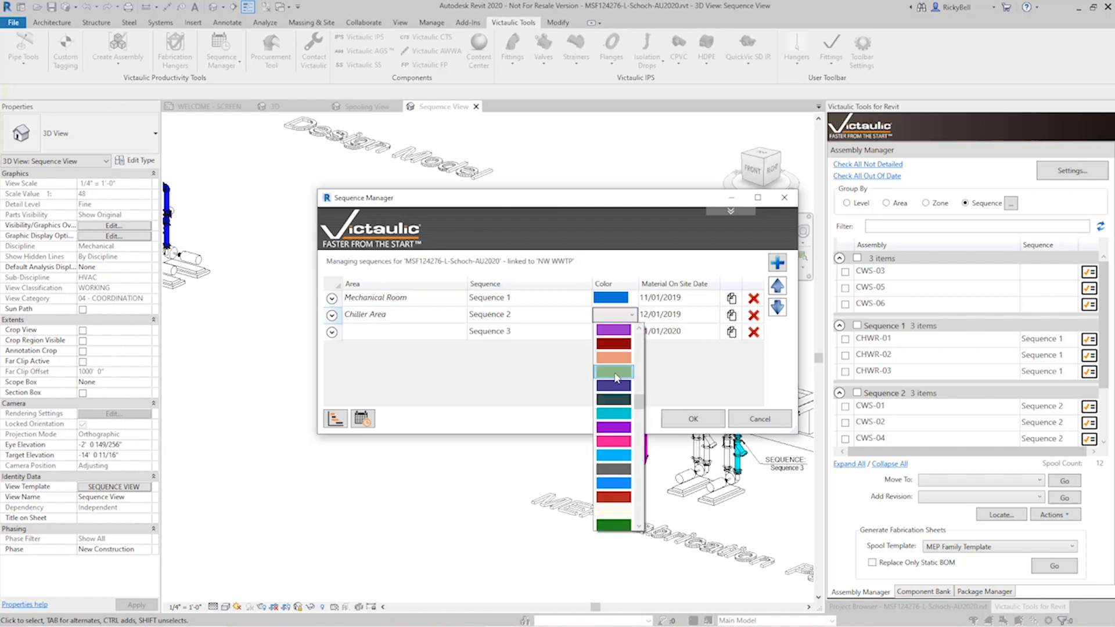
click(621, 336)
click(633, 332)
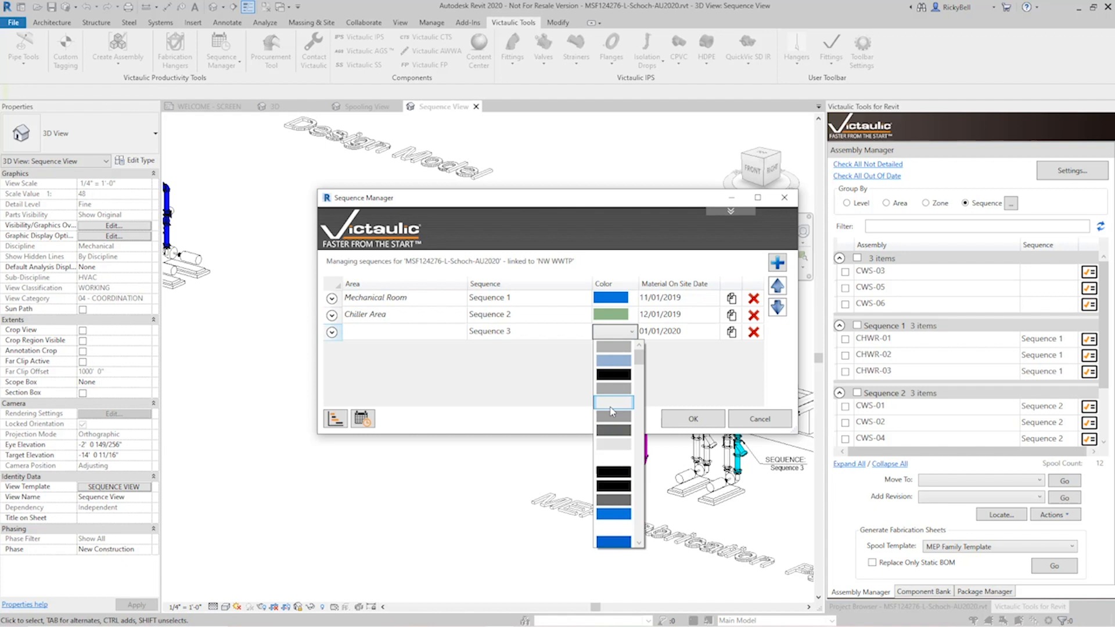
scroll(616, 410, down, 2)
scroll(616, 409, down, 2)
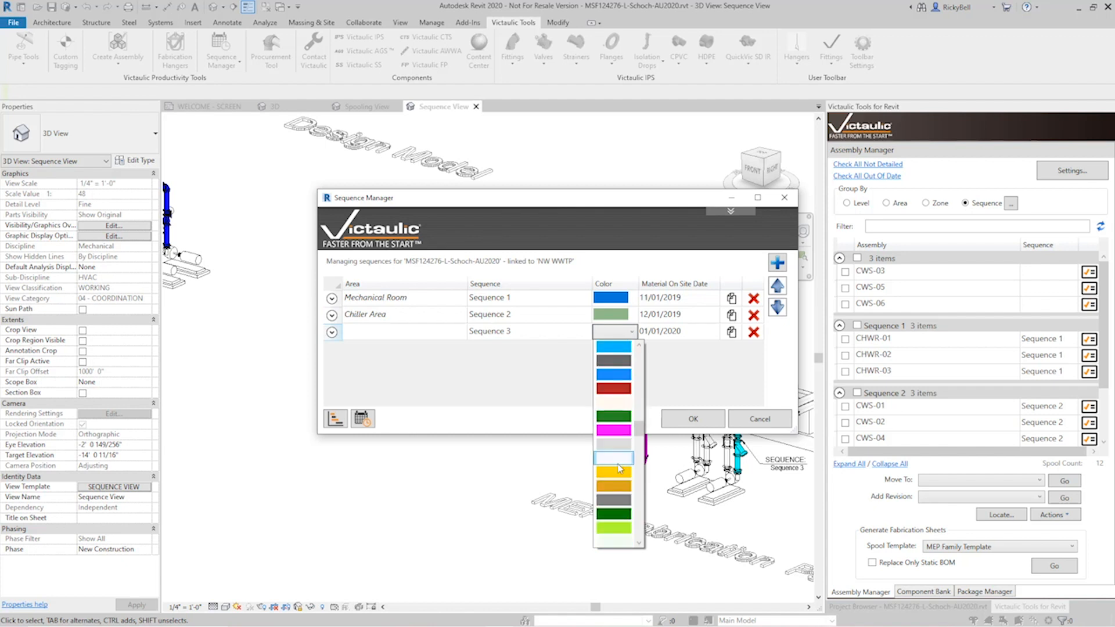
click(620, 473)
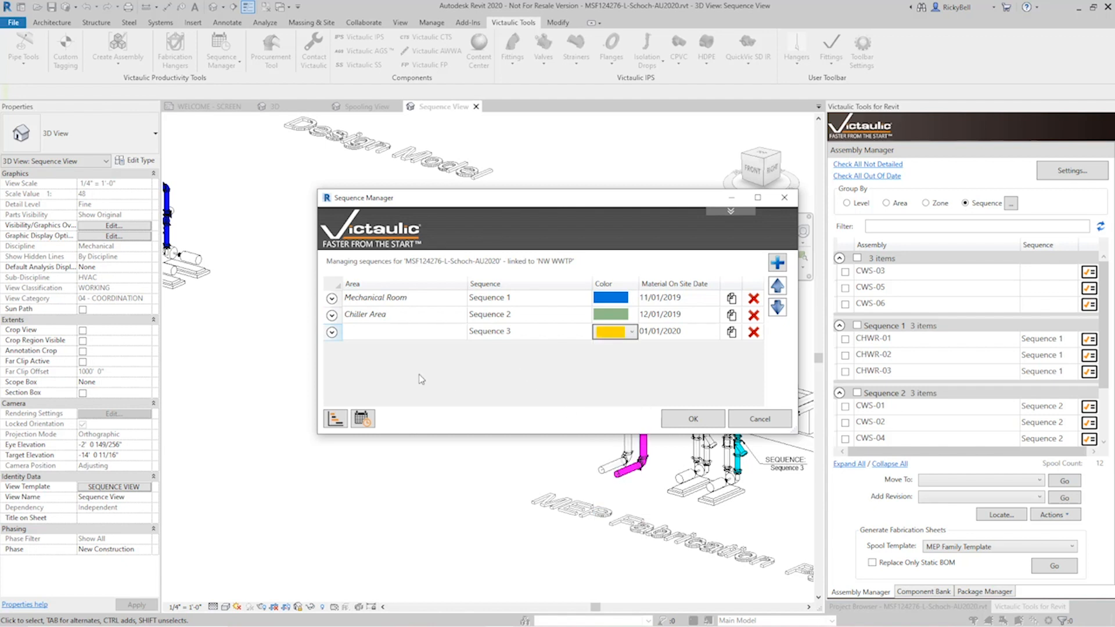
click(335, 419)
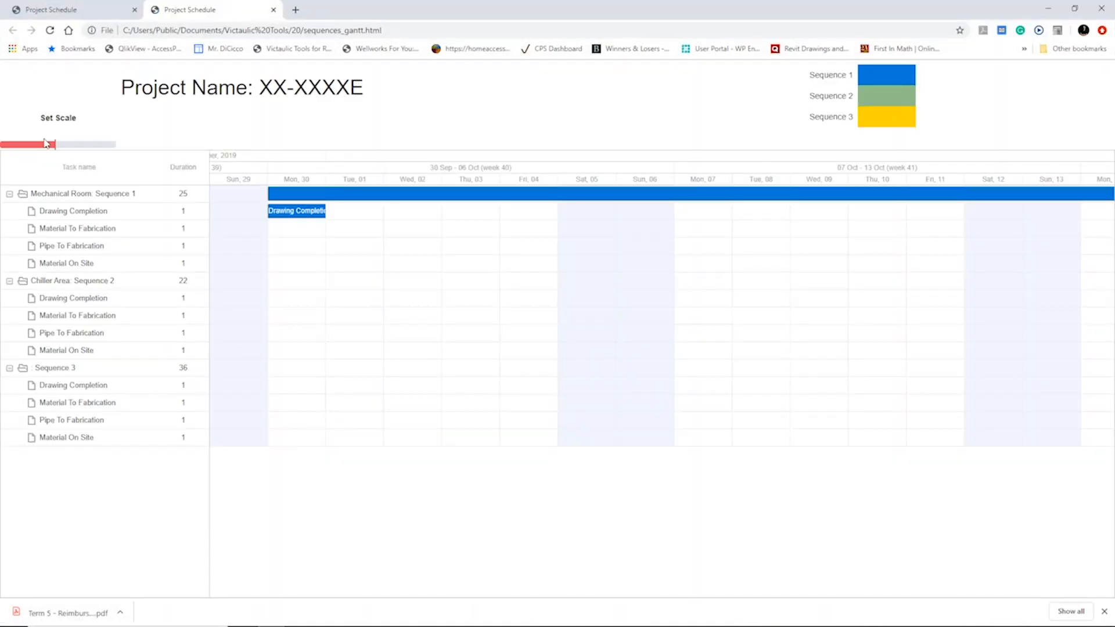
Zoom the Gantt timeline out to months, then switch to the calendar schedule
drag(52, 146, 3, 142)
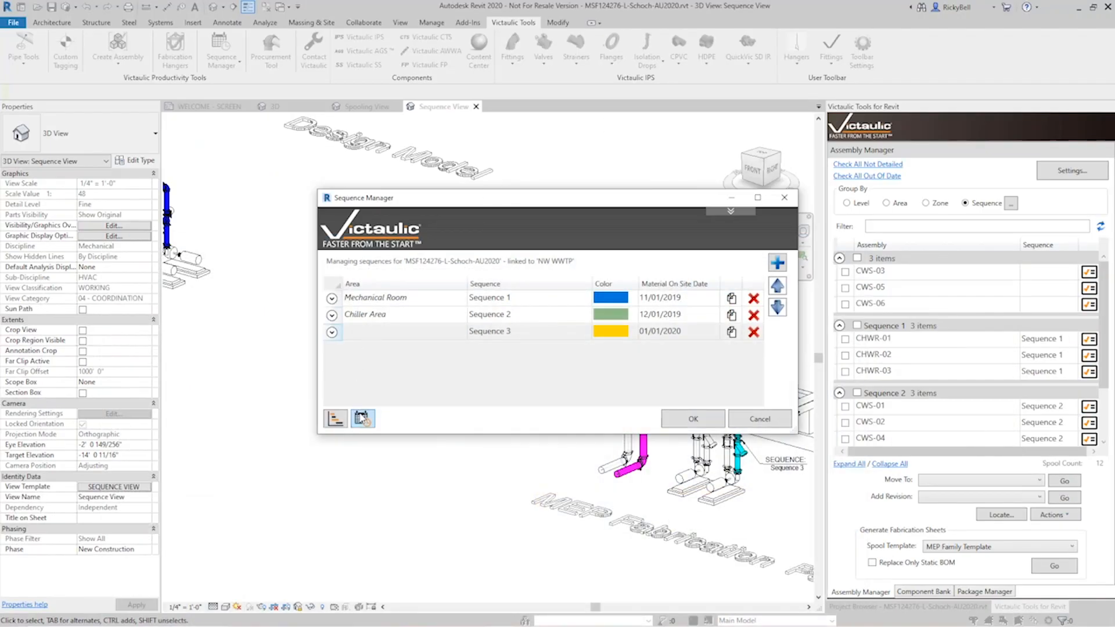
click(362, 418)
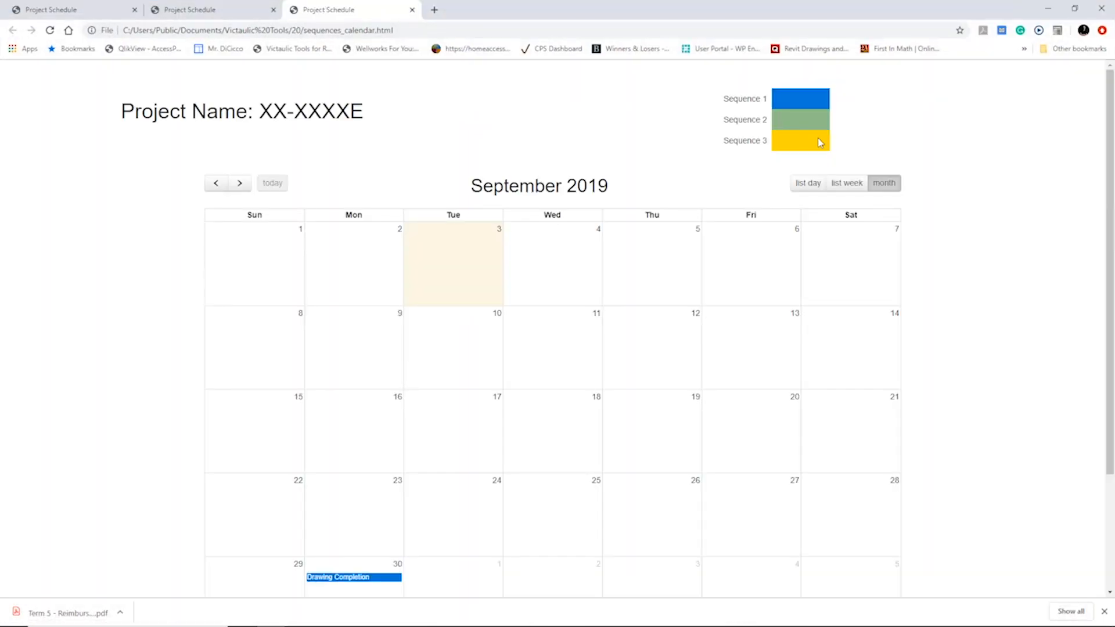
Advance the calendar to October 2019 and minimize Chrome to return to Revit
click(241, 184)
drag(1110, 260, 1110, 301)
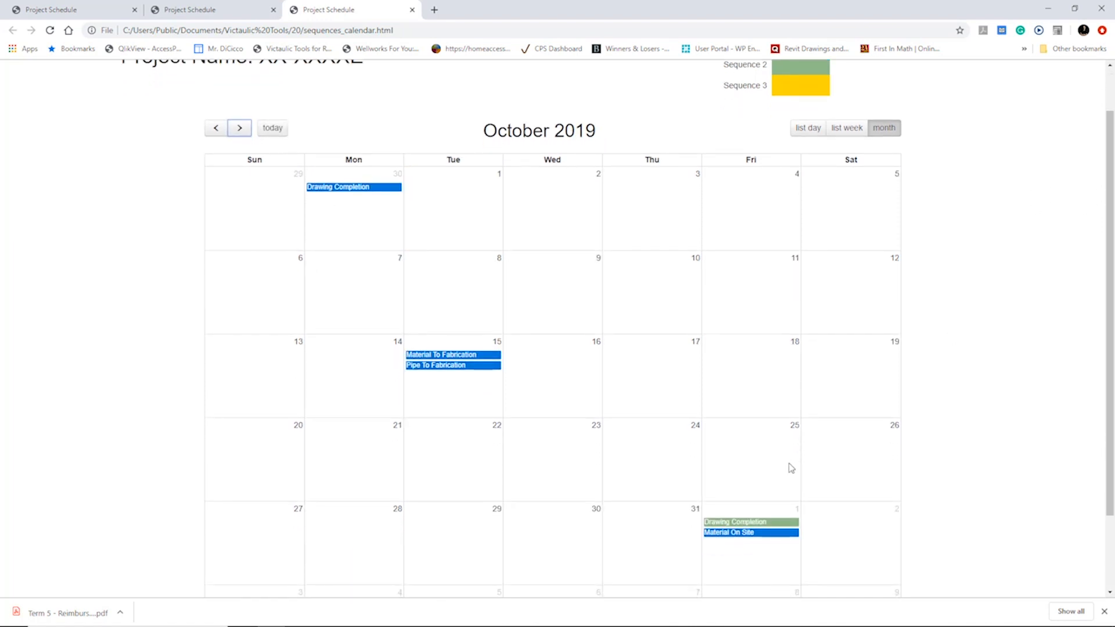
scroll(790, 467, up, 1)
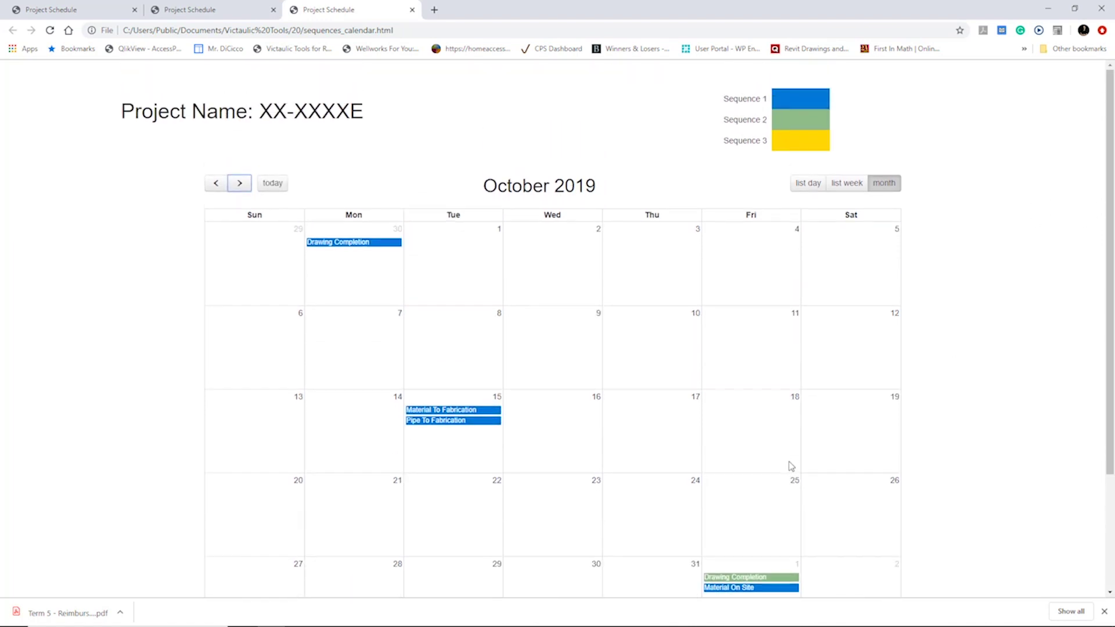
click(1054, 8)
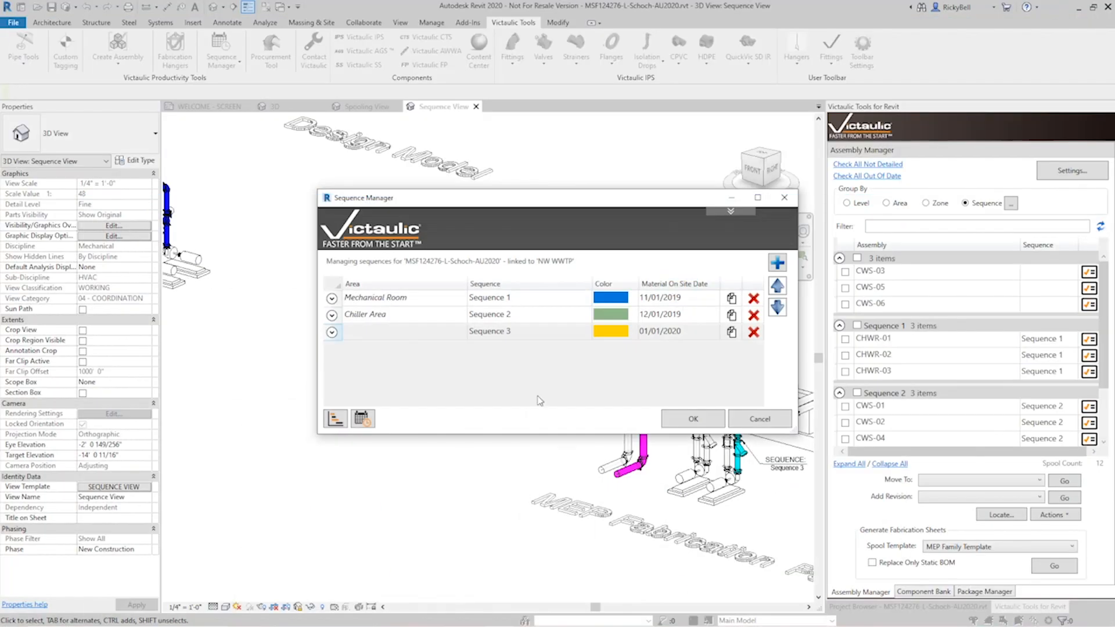